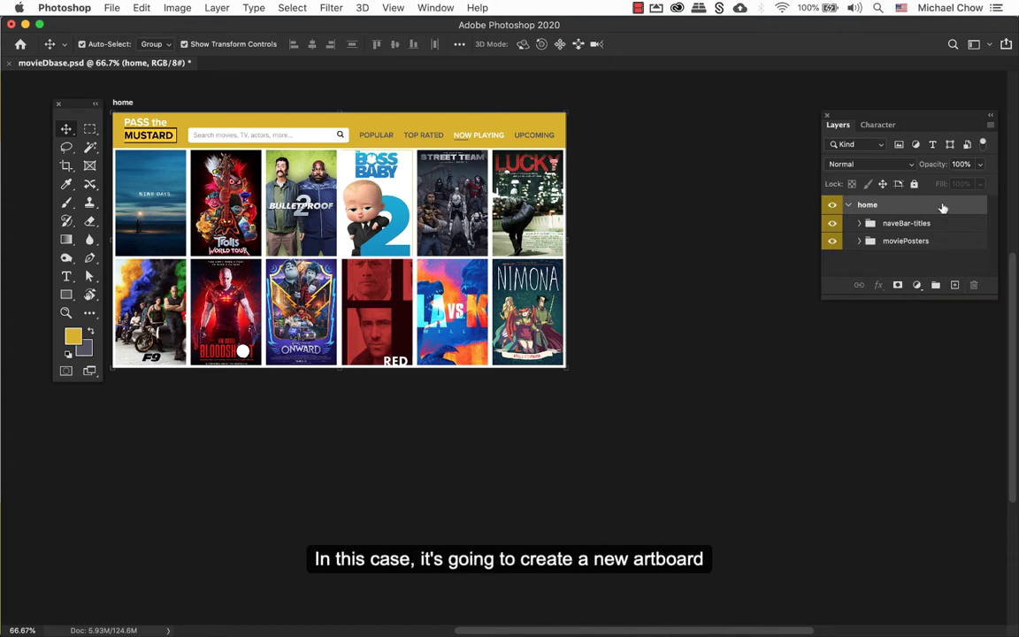
- Duplicate the home artboard and drag 'home copy' beside the original on the right
{"action": "left_click_drag", "start_coordinate": [943, 208], "coordinate": [955, 285]}
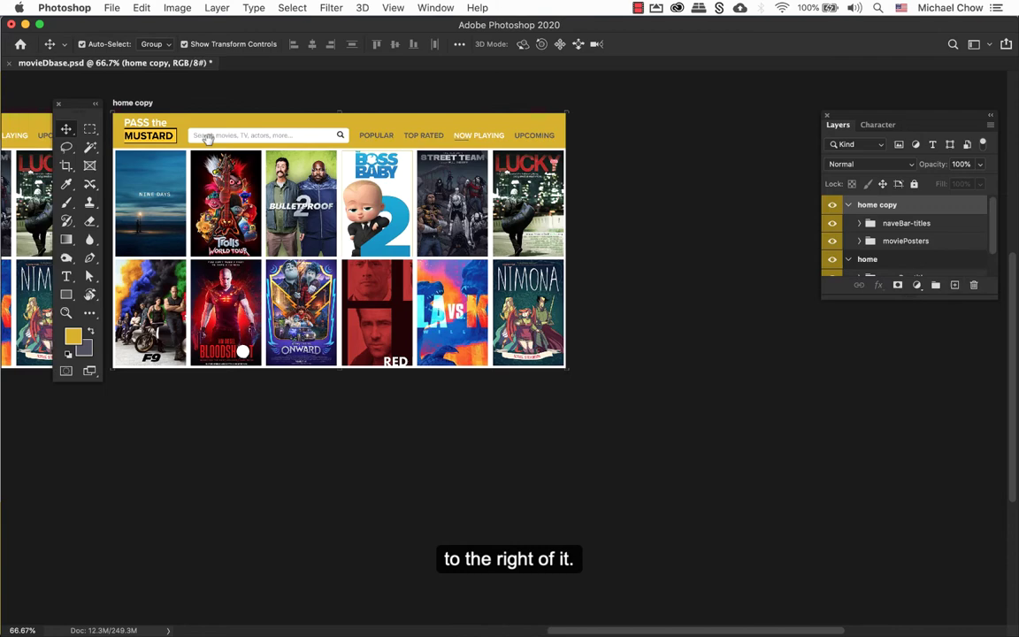
{"action": "left_click_drag", "start_coordinate": [207, 137], "coordinate": [461, 139]}
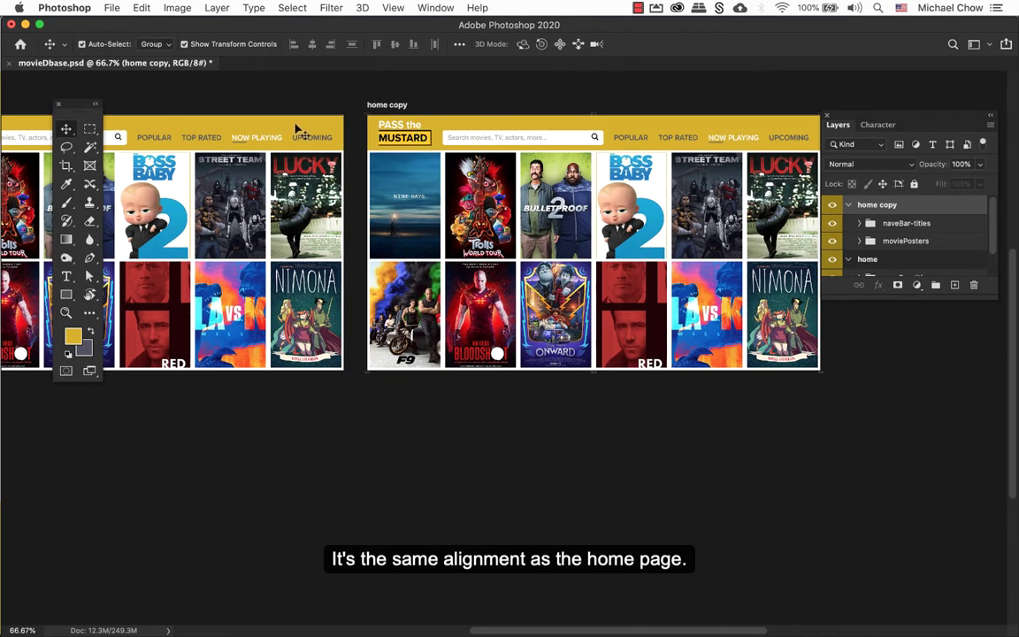
- Cmd+Option-drag home copy down to create 'home copy 2', then trash both copies
{"action": "scroll", "coordinate": [298, 130], "scroll_direction": "right", "scroll_amount": 3}
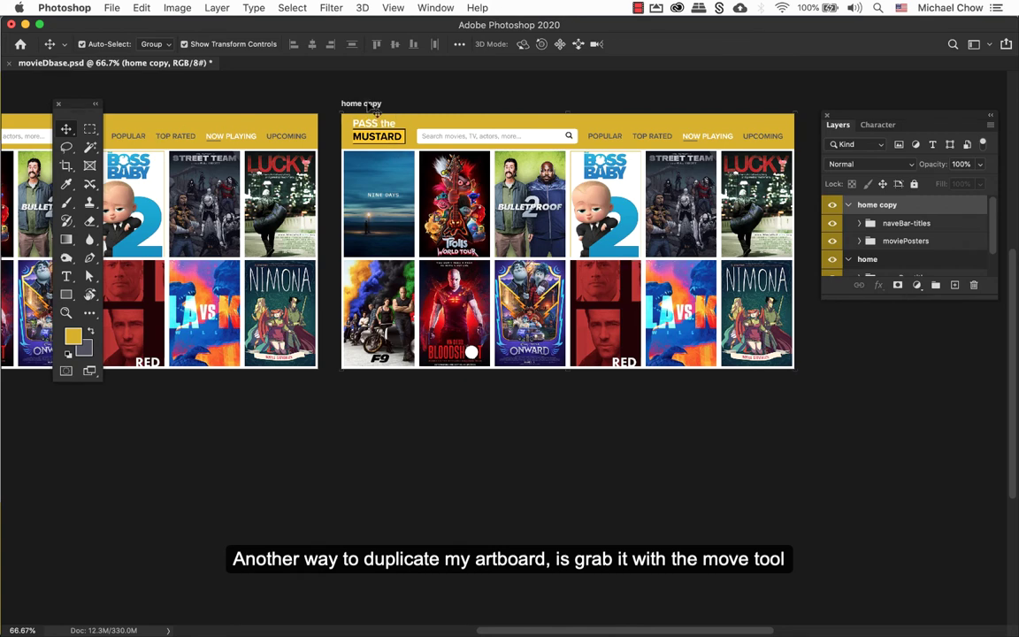
{"action": "key", "text": "super+alt"}
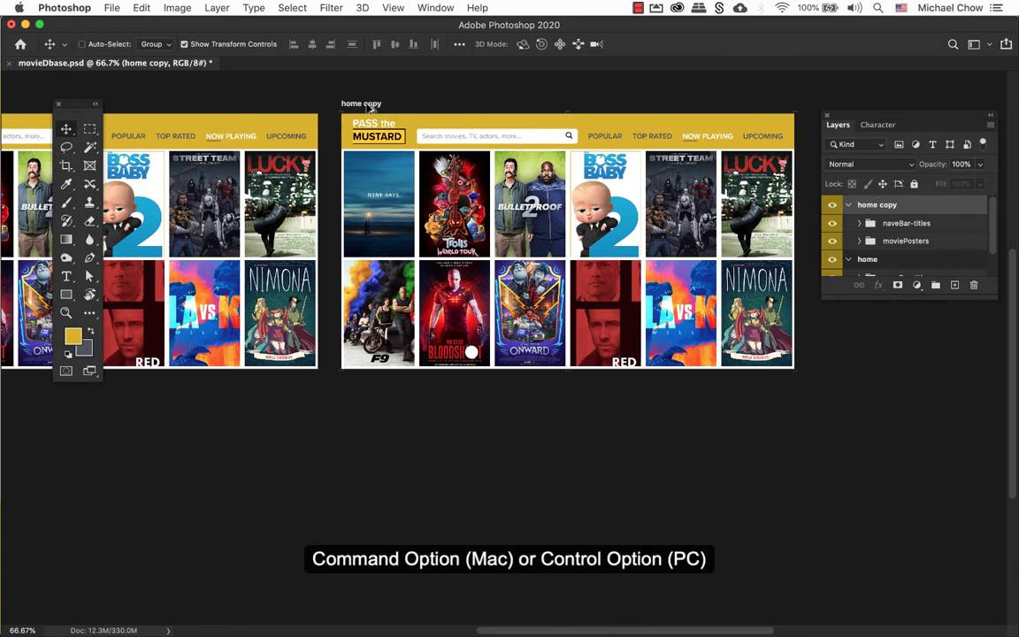
{"action": "left_click_drag", "start_coordinate": [371, 107], "coordinate": [372, 385]}
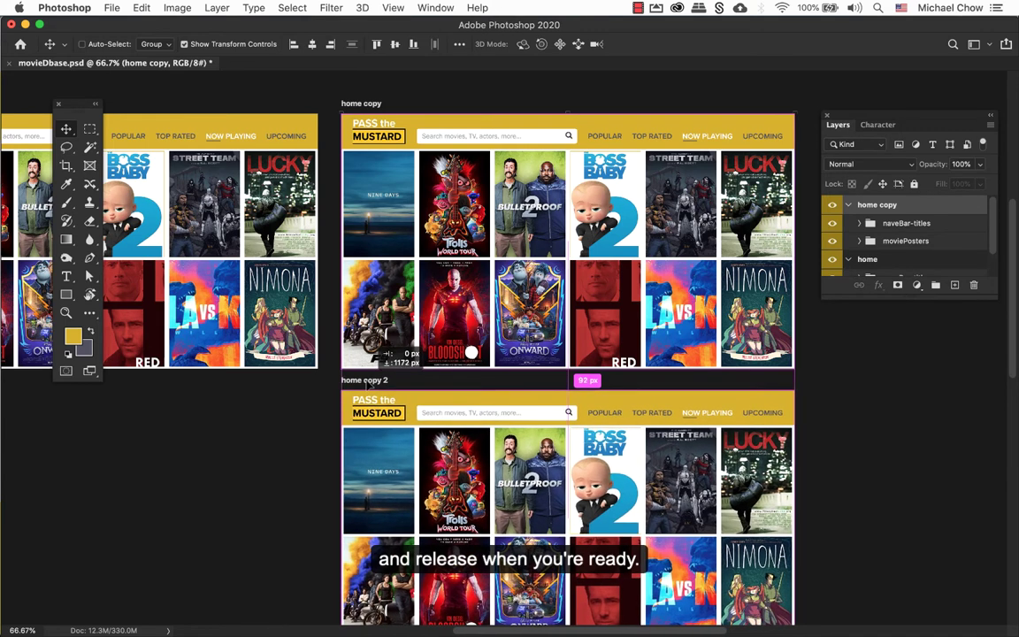
{"action": "left_click_drag", "start_coordinate": [367, 380], "coordinate": [367, 381]}
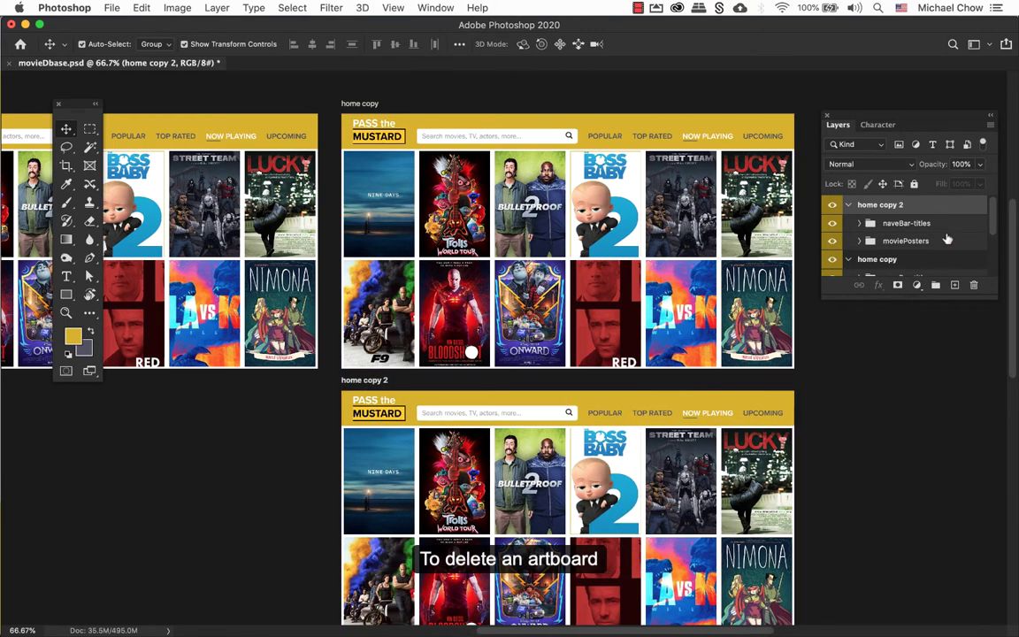
{"action": "left_click_drag", "start_coordinate": [954, 208], "coordinate": [977, 288]}
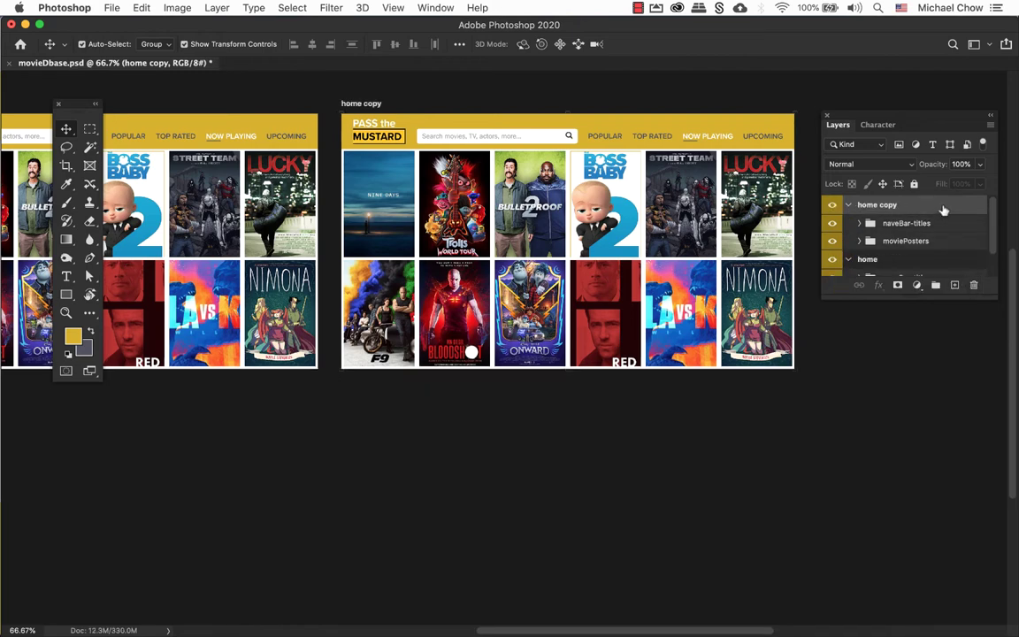
{"action": "left_click_drag", "start_coordinate": [943, 209], "coordinate": [974, 285]}
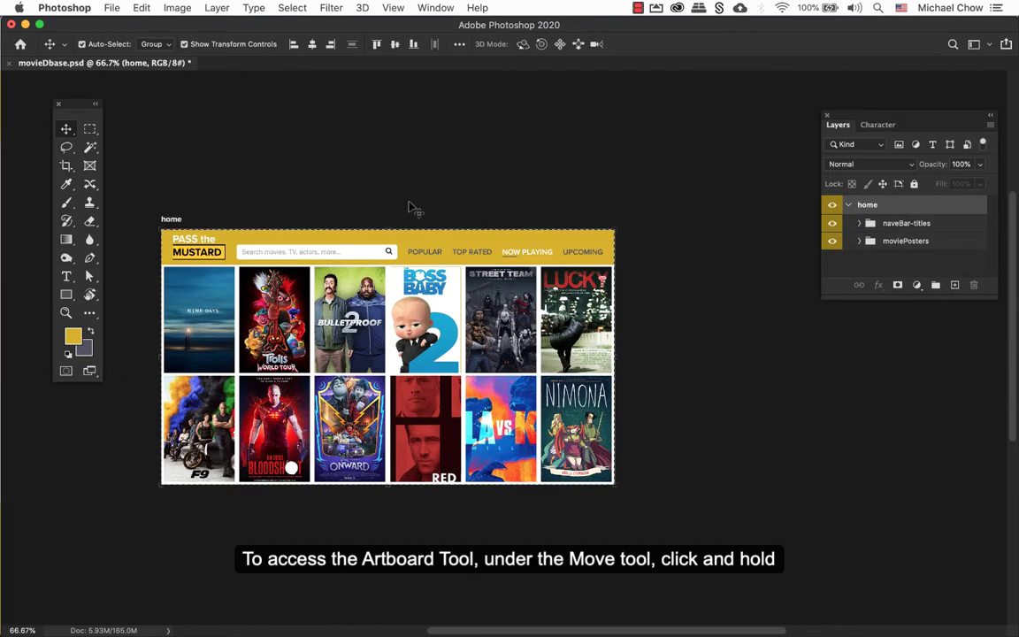
- Switch to the Artboard Tool and enter 120 in the artboard Height field
{"action": "left_click", "coordinate": [66, 131]}
{"action": "left_click", "coordinate": [122, 143]}
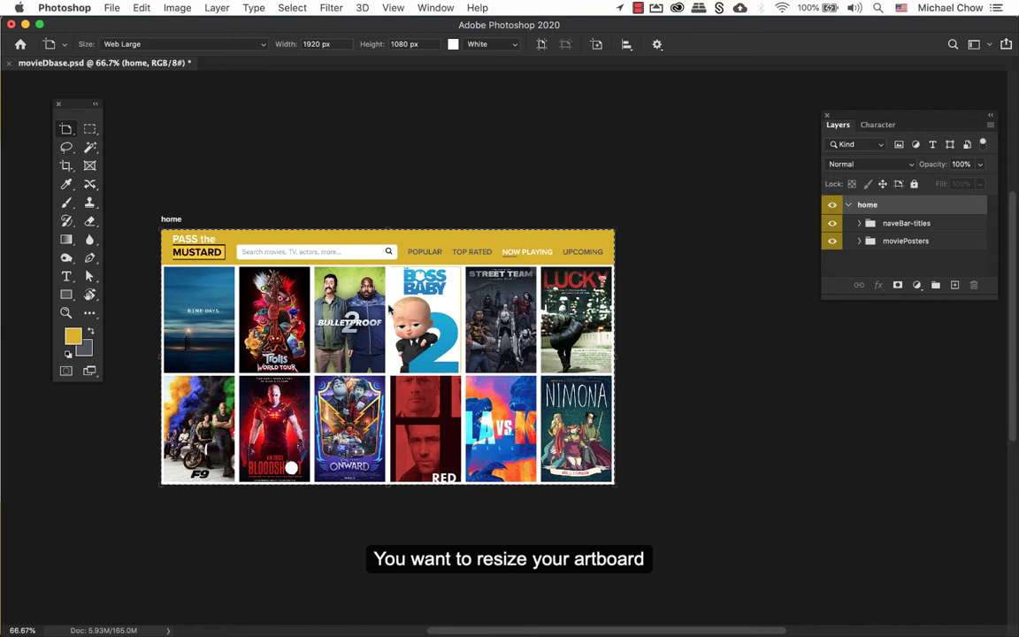
{"action": "left_click", "coordinate": [371, 43]}
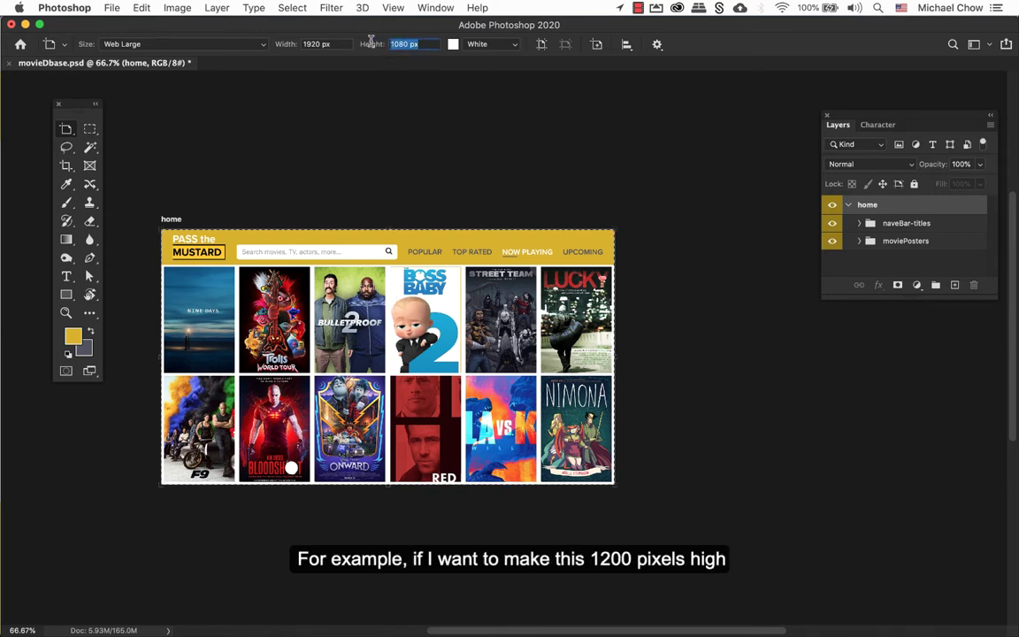
{"action": "type", "text": "1"}
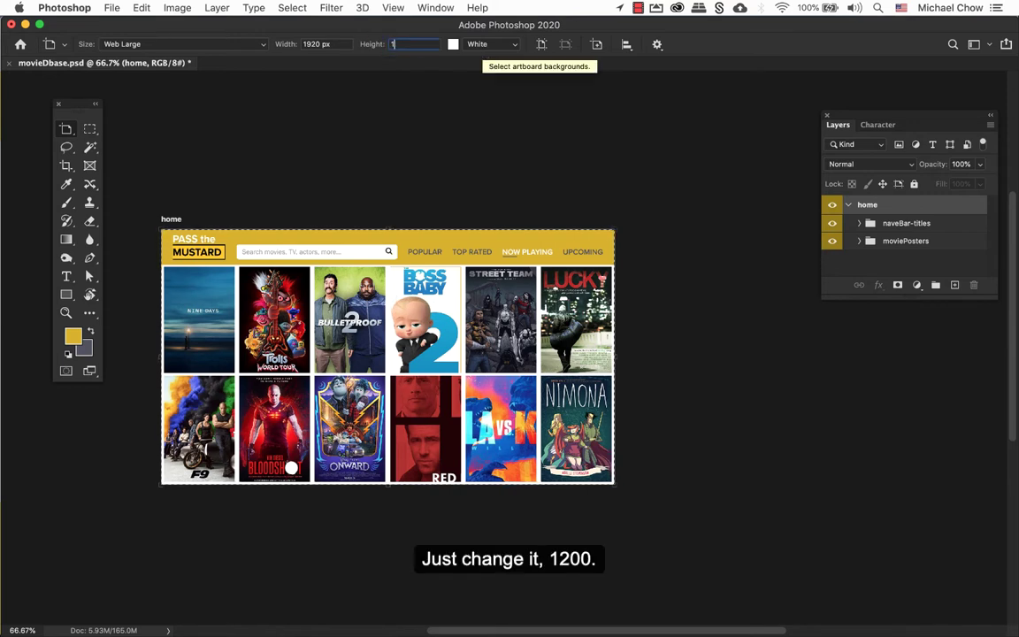
{"action": "type", "text": "200"}
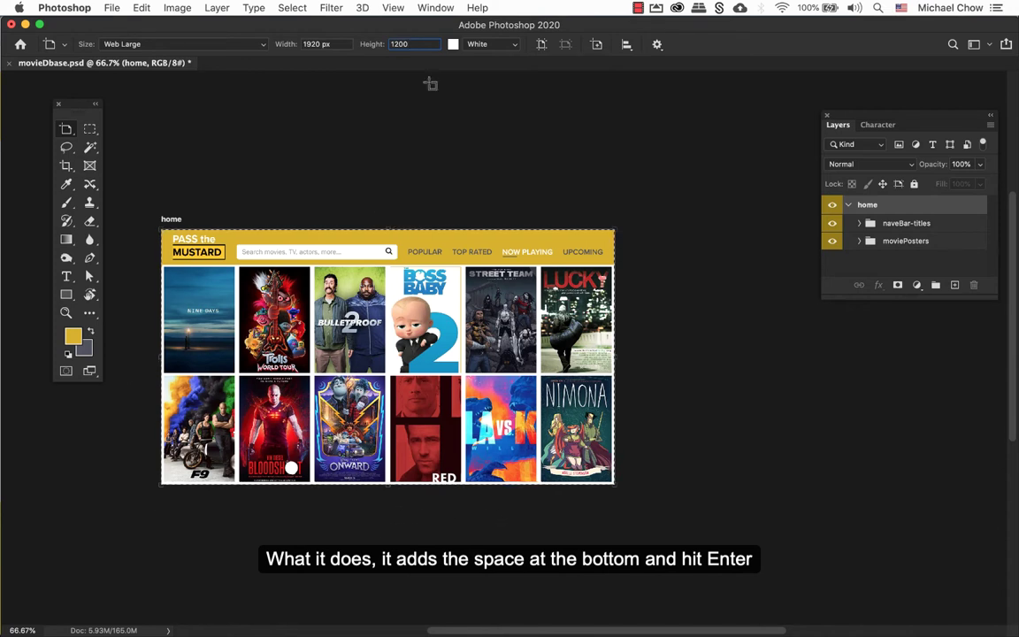
{"action": "key", "text": "Return"}
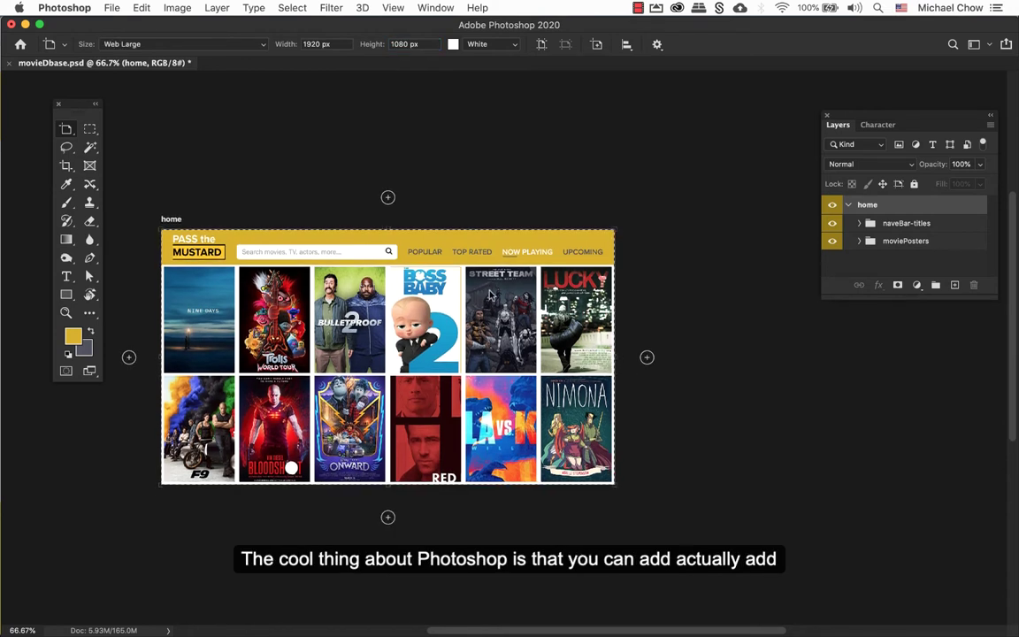
- Add Artboard 1, 2 and 3 around home via the + handles, then zoom out
{"action": "scroll", "coordinate": [467, 292], "scroll_direction": "down", "scroll_amount": 2}
{"action": "scroll", "coordinate": [467, 292], "scroll_direction": "left", "scroll_amount": 2}
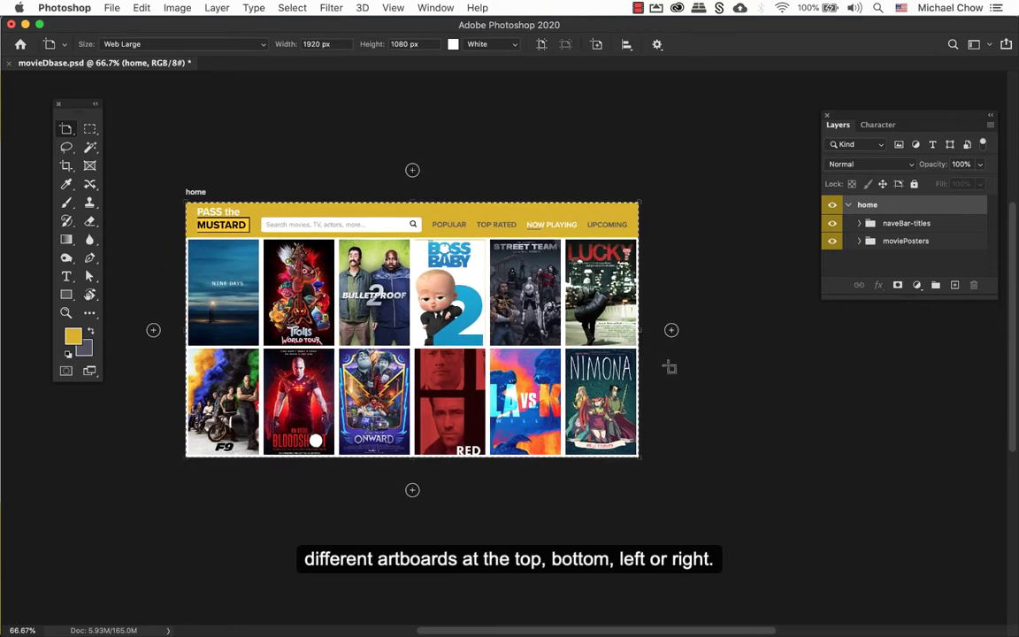
{"action": "scroll", "coordinate": [531, 398], "scroll_direction": "right", "scroll_amount": 3}
{"action": "mouse_move", "coordinate": [466, 469]}
{"action": "left_mouse_down"}
{"action": "mouse_move", "coordinate": [514, 431]}
{"action": "mouse_move", "coordinate": [523, 401]}
{"action": "left_mouse_up"}
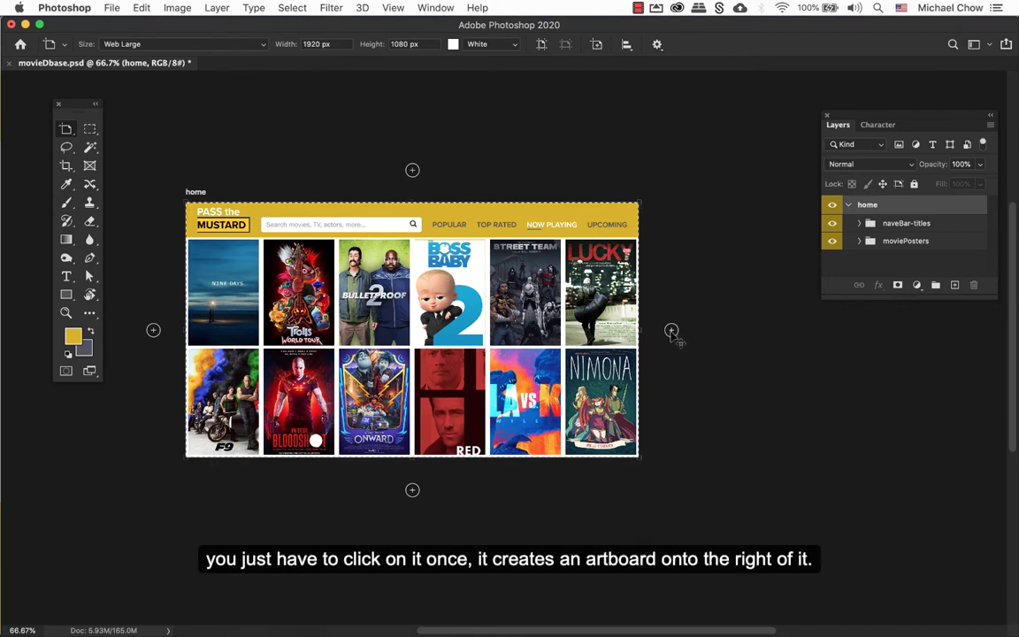
{"action": "left_click", "coordinate": [672, 331]}
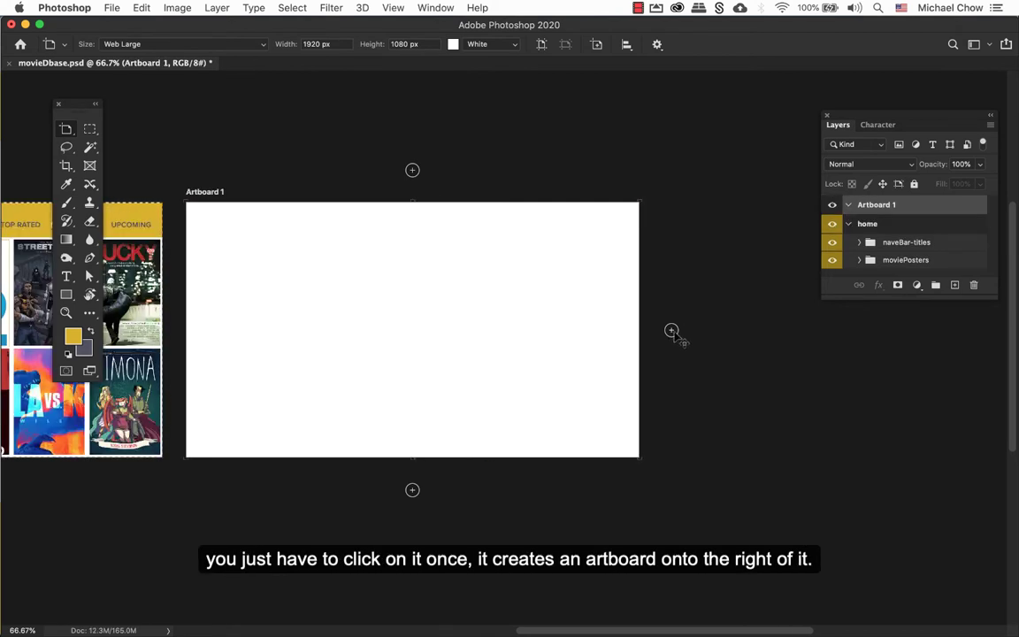
{"action": "left_click", "coordinate": [413, 169]}
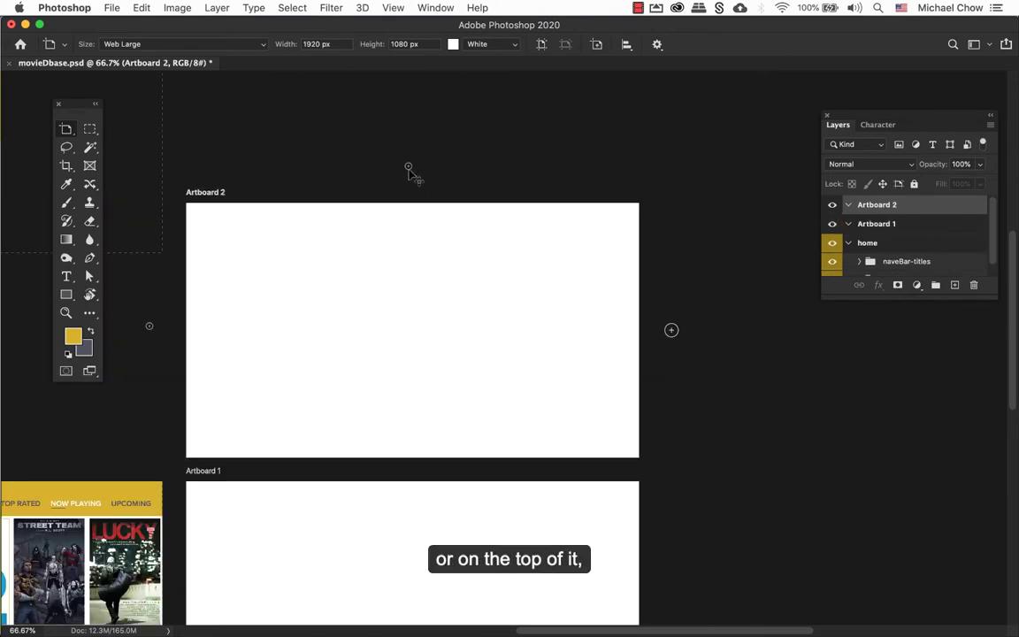
{"action": "left_click", "coordinate": [149, 326]}
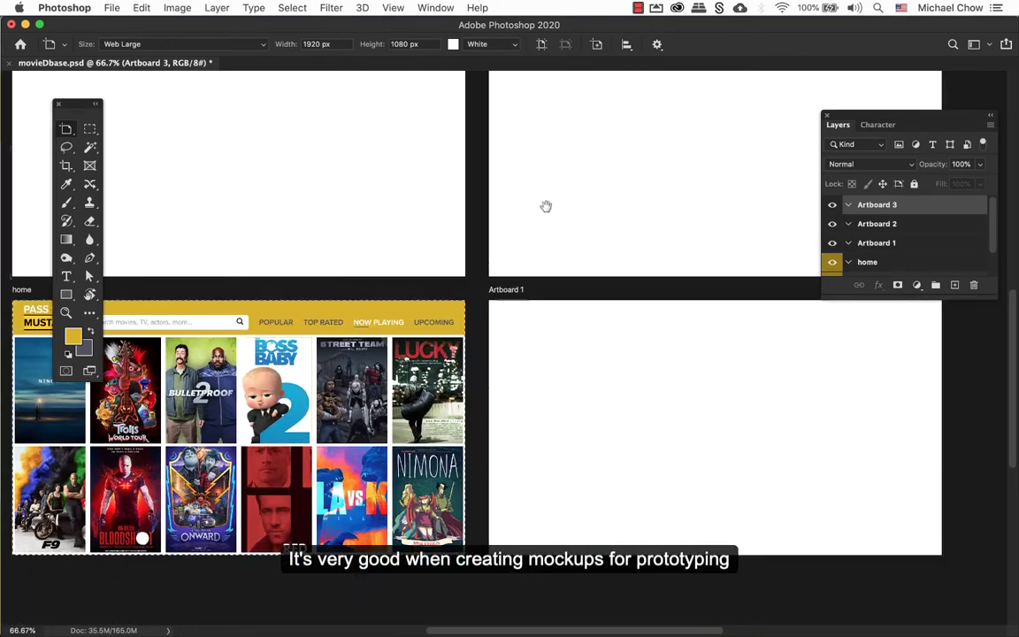
{"action": "key", "text": "super+minus"}
{"action": "key", "text": "super+minus"}
{"action": "key", "text": "super+minus"}
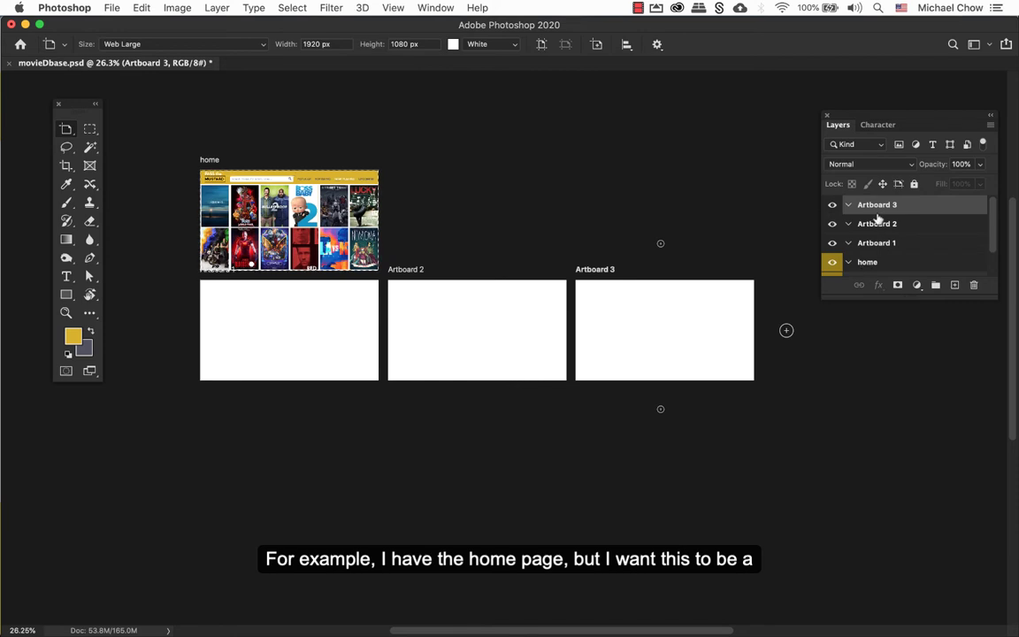
- In the Layers panel, name the three new artboards 'services', 'now playing' and 'popular'
{"action": "left_click", "coordinate": [875, 243]}
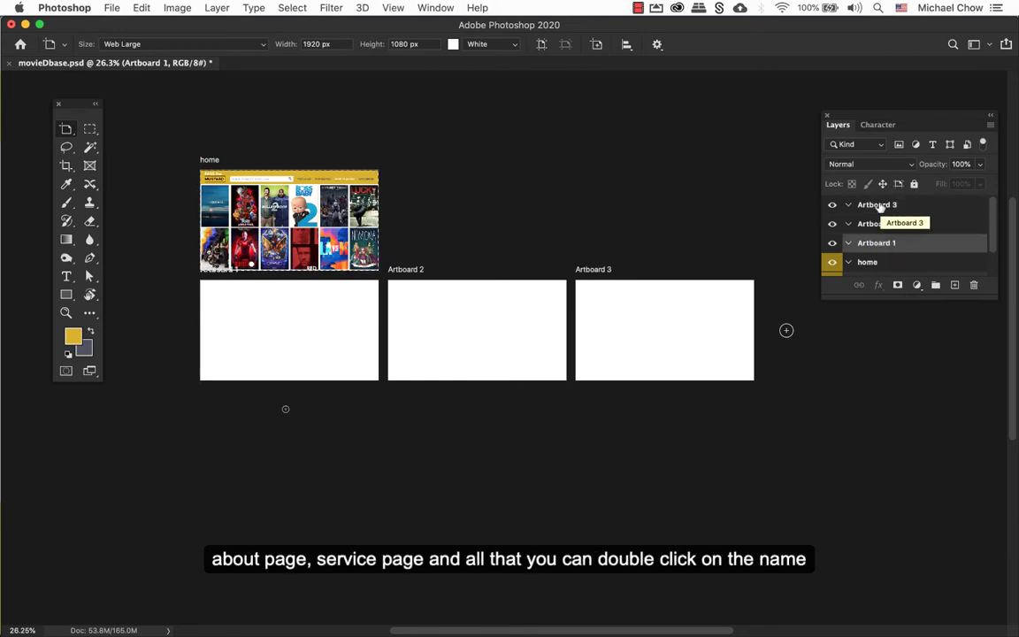
{"action": "double_click", "coordinate": [876, 205]}
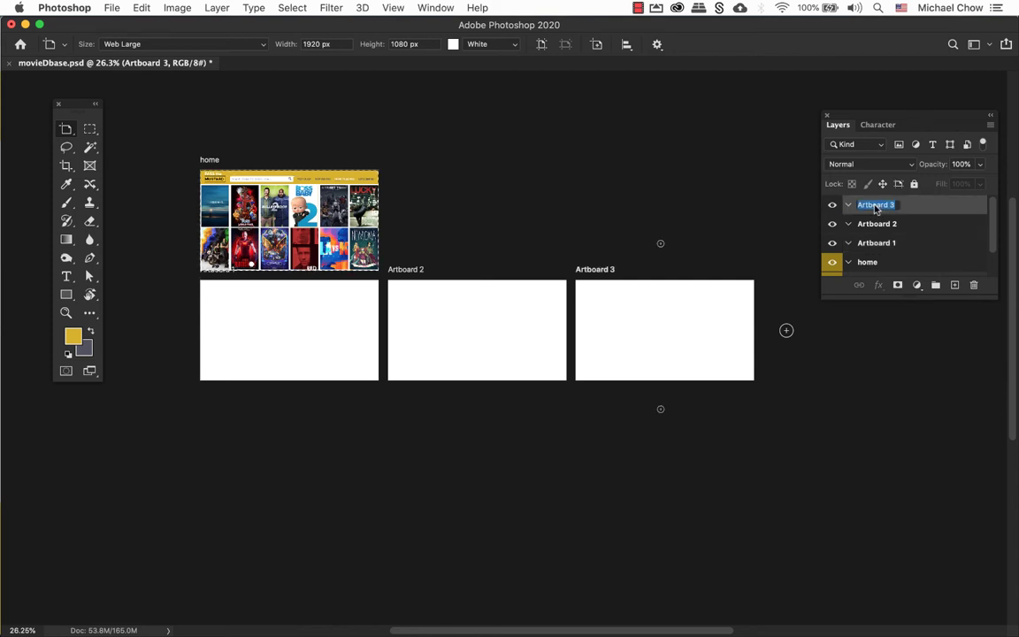
{"action": "left_click", "coordinate": [877, 269]}
{"action": "type", "text": "services"}
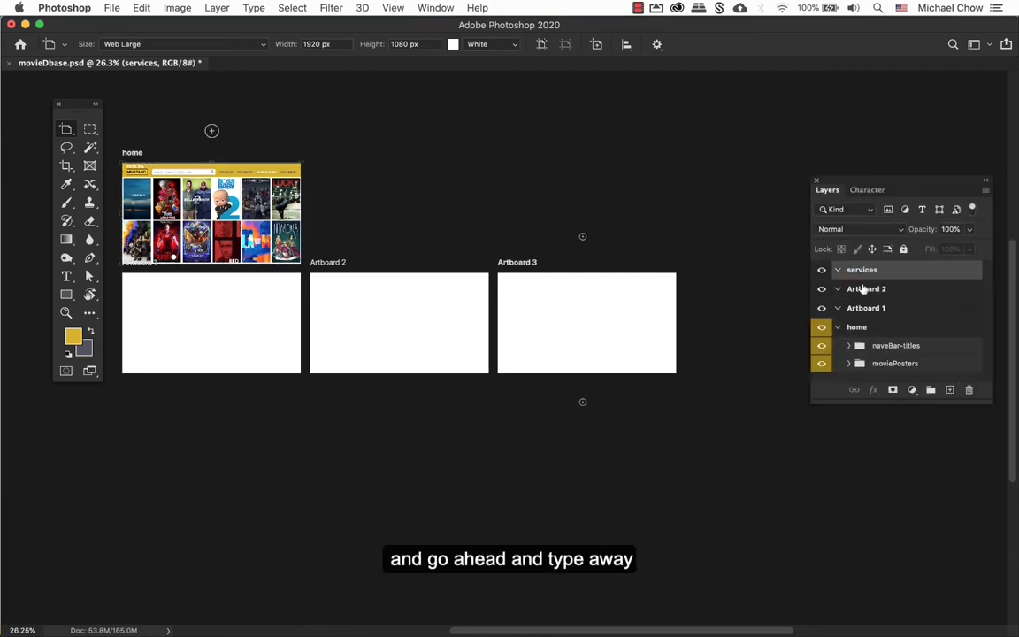
{"action": "double_click", "coordinate": [864, 290]}
{"action": "type", "text": "now playing"}
{"action": "key", "text": "Return"}
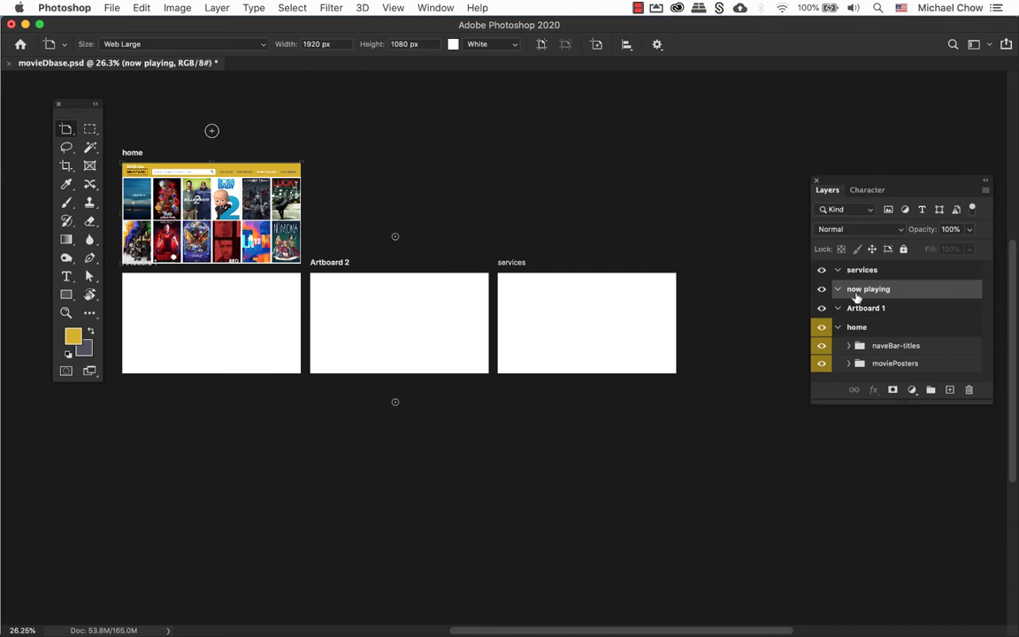
{"action": "double_click", "coordinate": [858, 309]}
{"action": "type", "text": "popular"}
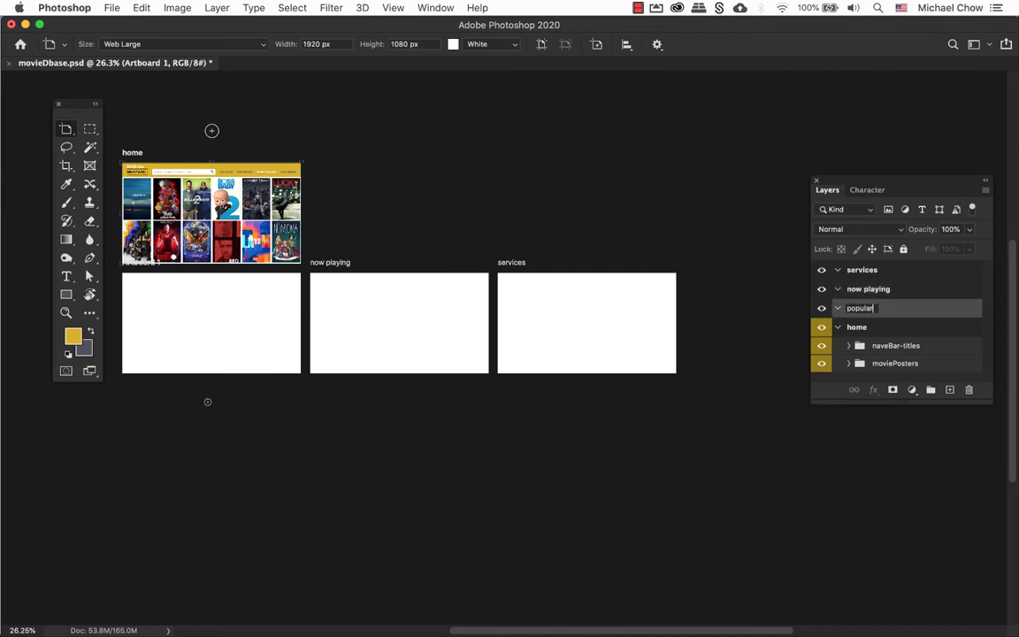
{"action": "key", "text": "Return"}
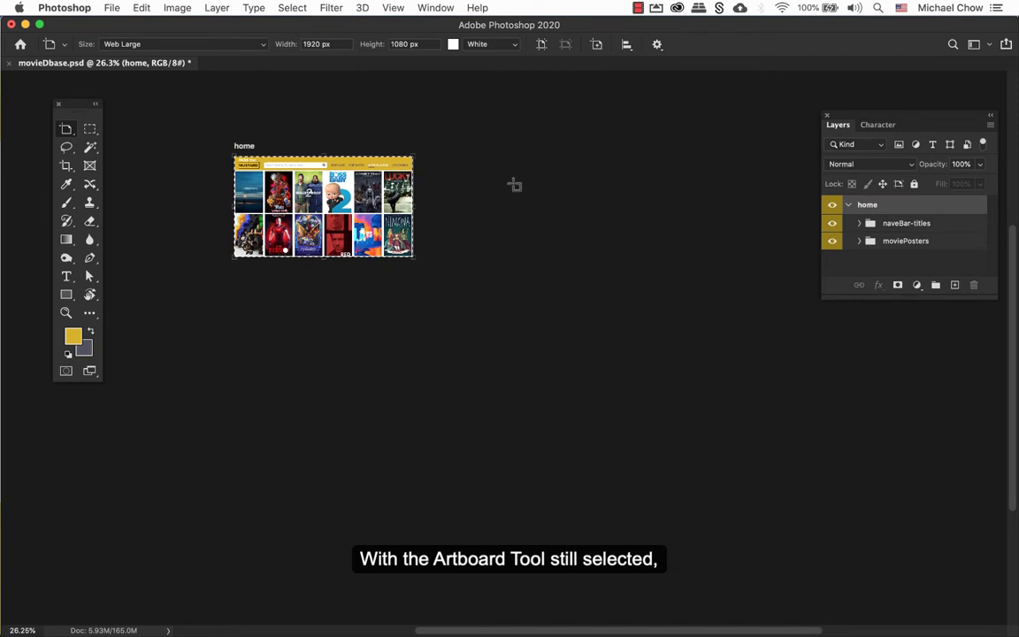
- Place a new blank artboard right of home using Add New Artboard in the options bar
{"action": "left_click", "coordinate": [596, 46]}
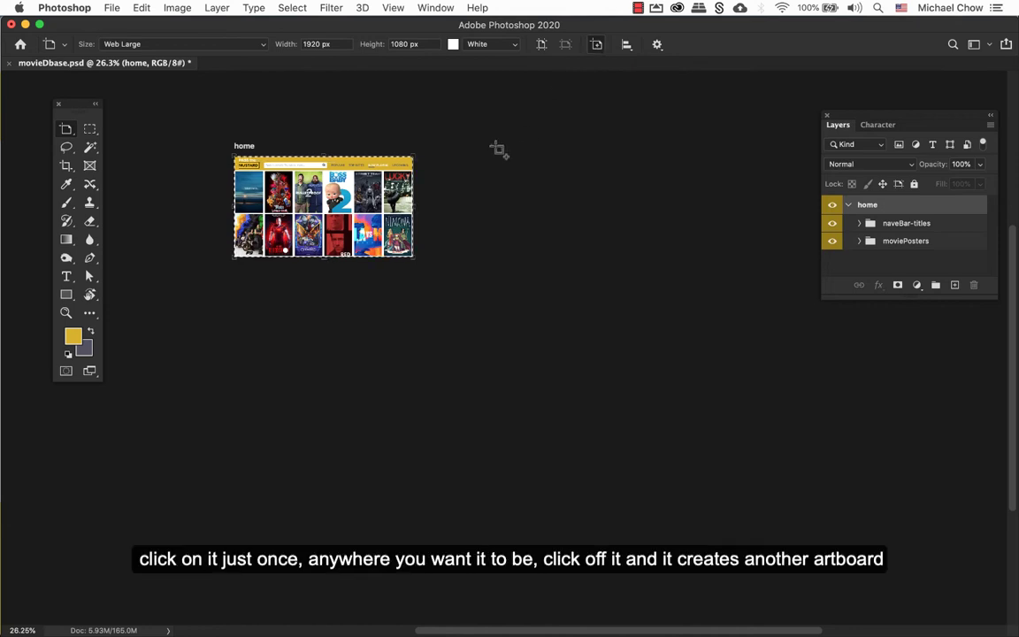
{"action": "left_click", "coordinate": [440, 156]}
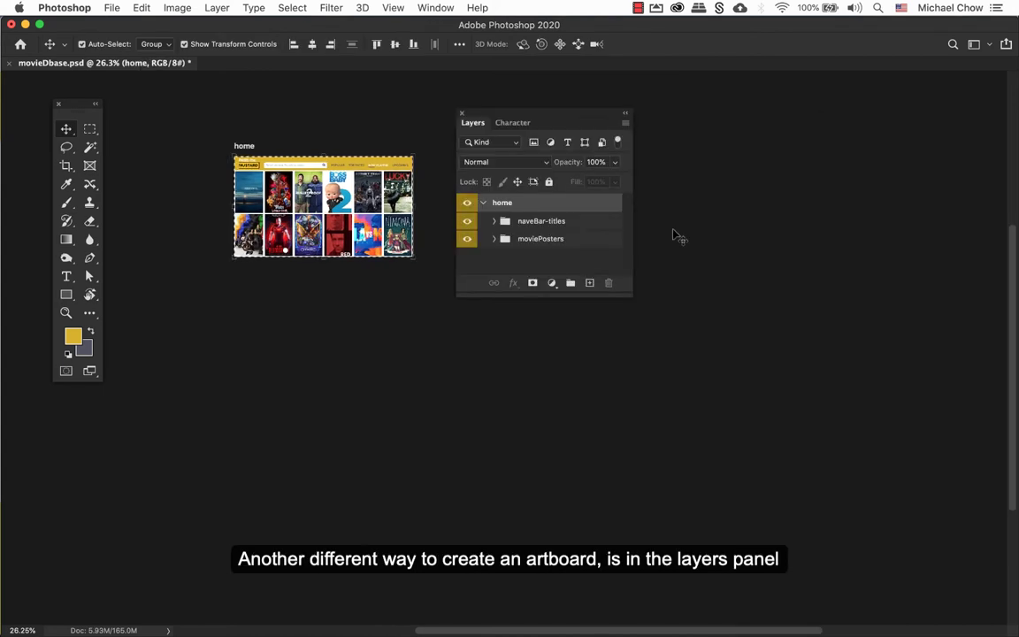
- Create a blank 'Artboard 1' from the Layers panel menu's New Artboard command
{"action": "left_click", "coordinate": [626, 126]}
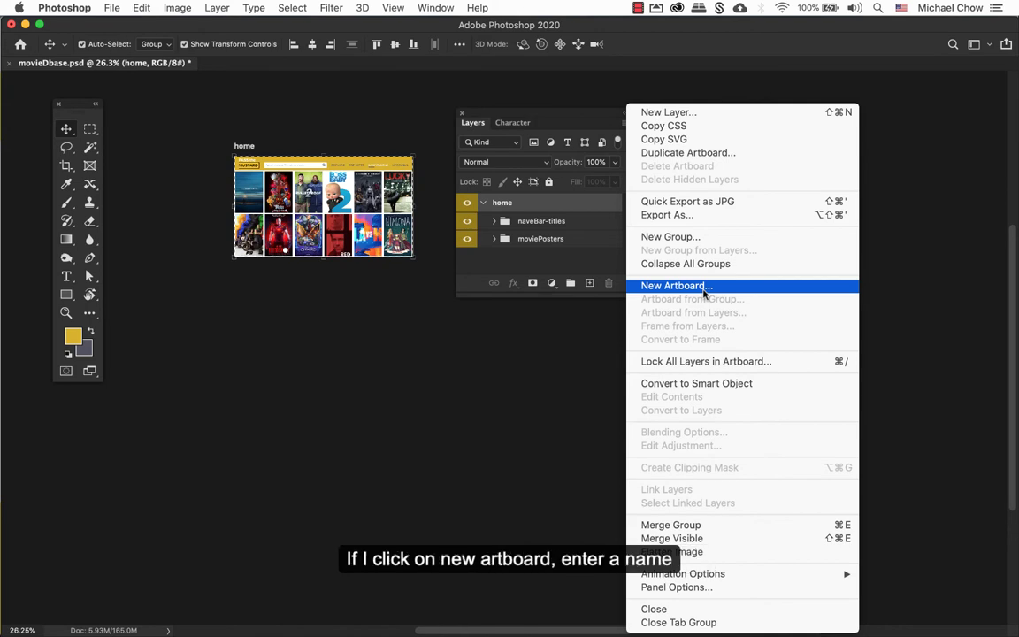
{"action": "left_click", "coordinate": [705, 286]}
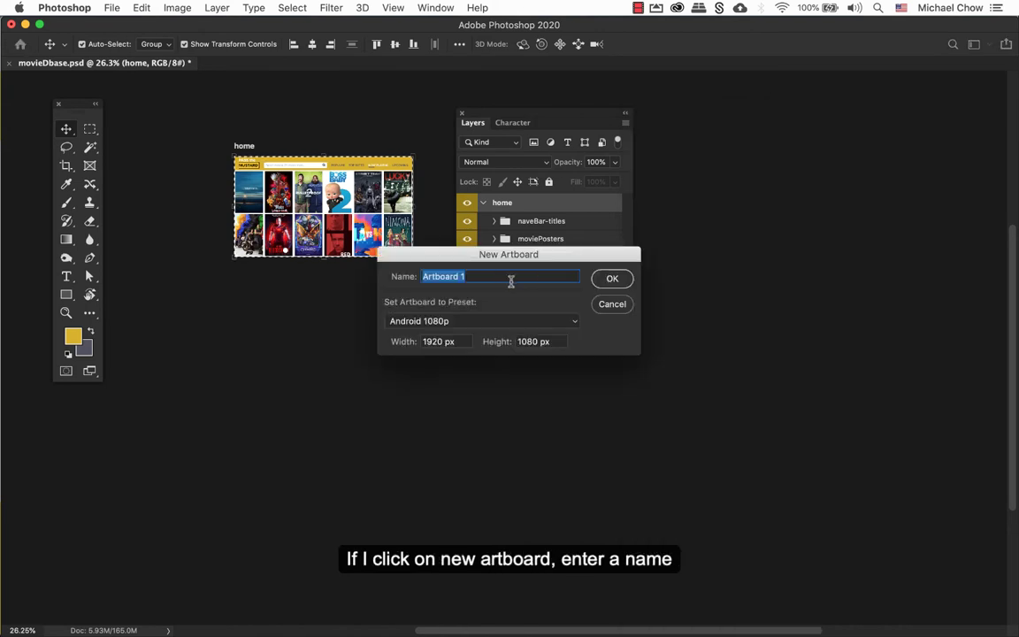
{"action": "key", "text": "Return"}
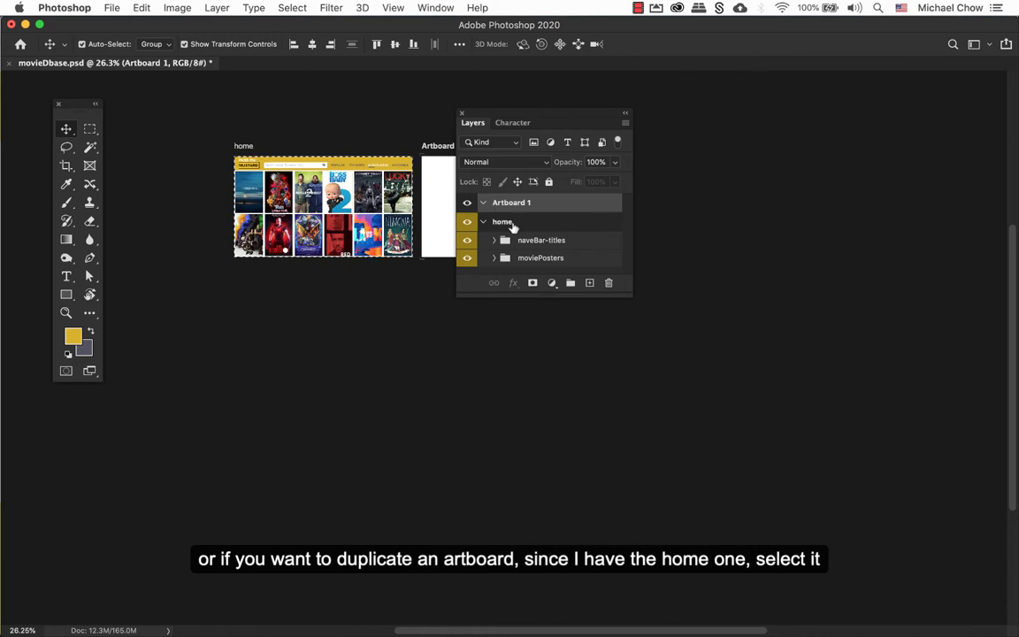
- Duplicate the home artboard as 'home copy' via the panel menu's Duplicate Artboard
{"action": "left_click", "coordinate": [509, 222]}
{"action": "left_click", "coordinate": [625, 128]}
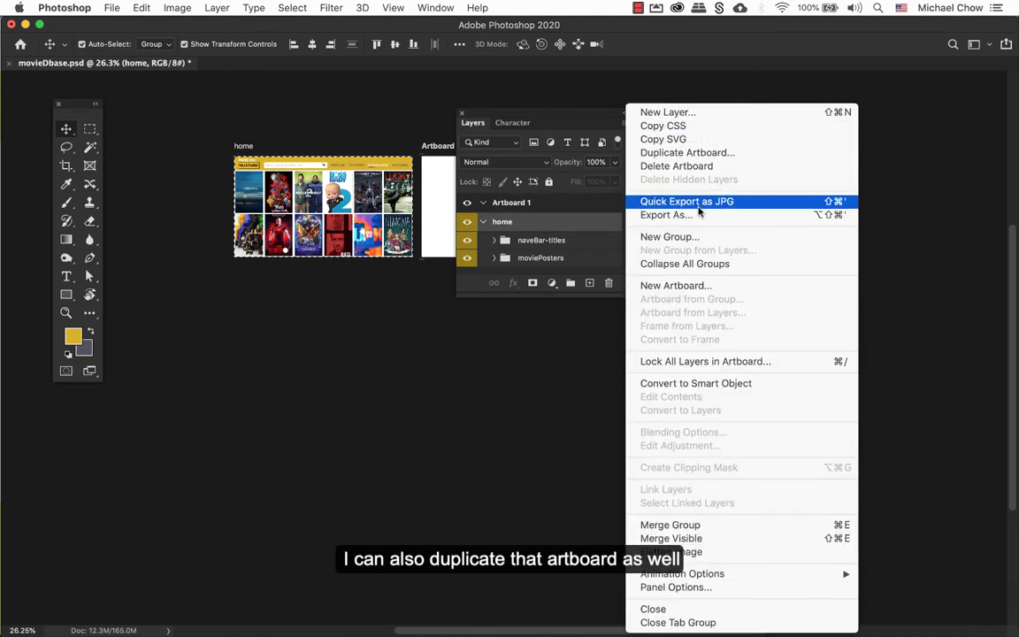
{"action": "left_click", "coordinate": [708, 156]}
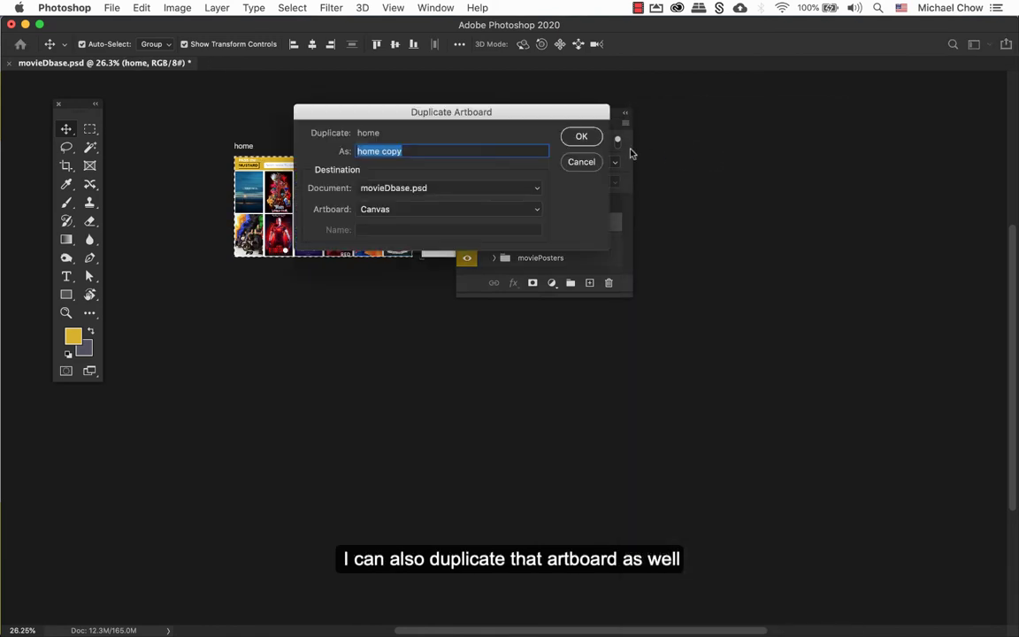
{"action": "left_click", "coordinate": [580, 137]}
- Move the Layers panel aside and drag Artboard 1 down off home copy with the Artboard tool
{"action": "left_click_drag", "start_coordinate": [491, 114], "coordinate": [697, 130]}
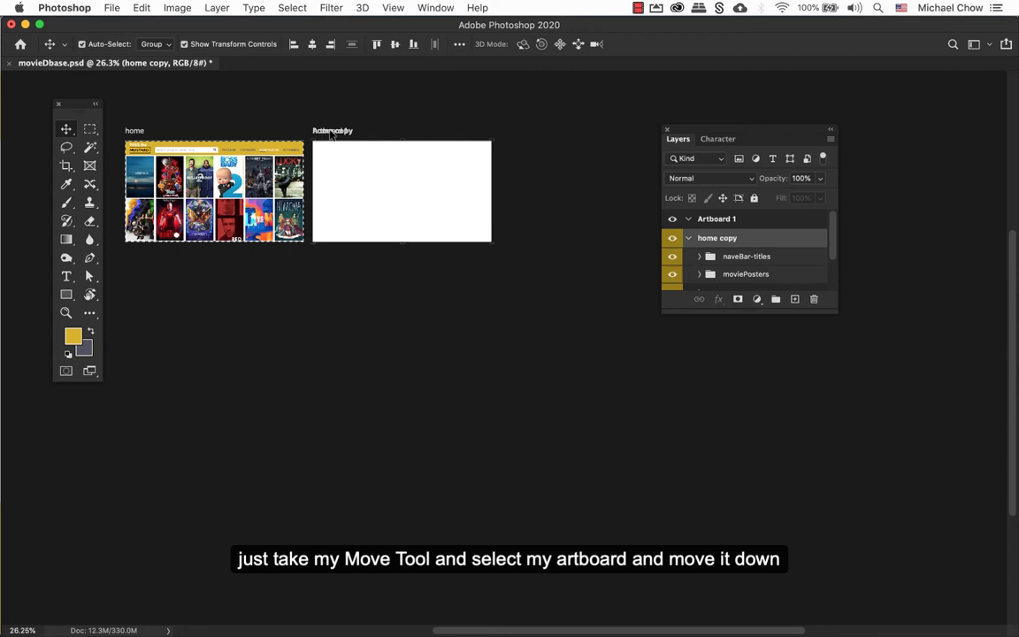
{"action": "left_click", "coordinate": [331, 131]}
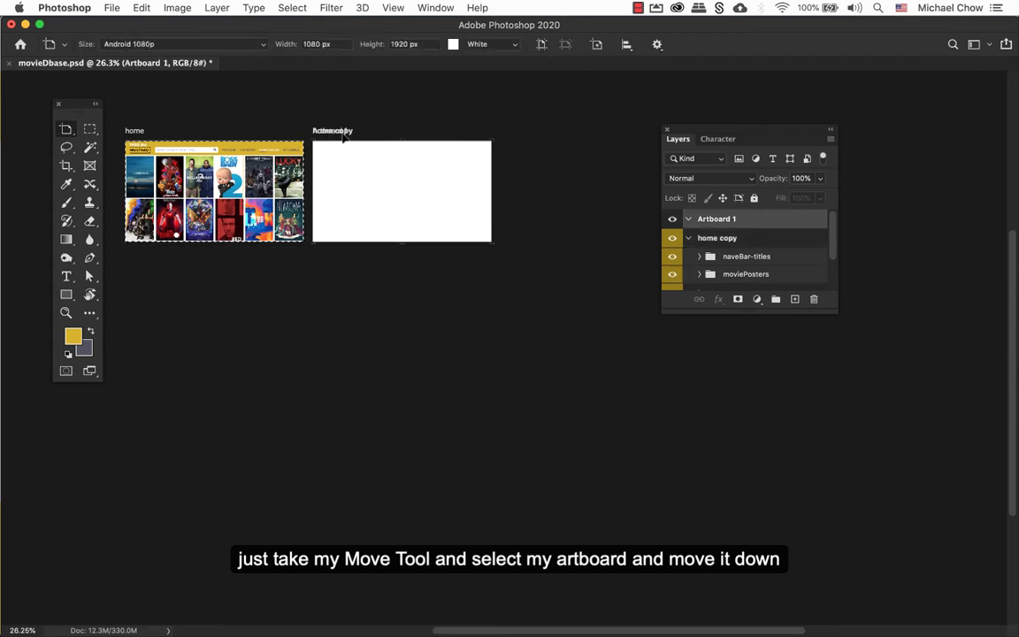
{"action": "left_click_drag", "start_coordinate": [359, 138], "coordinate": [342, 246]}
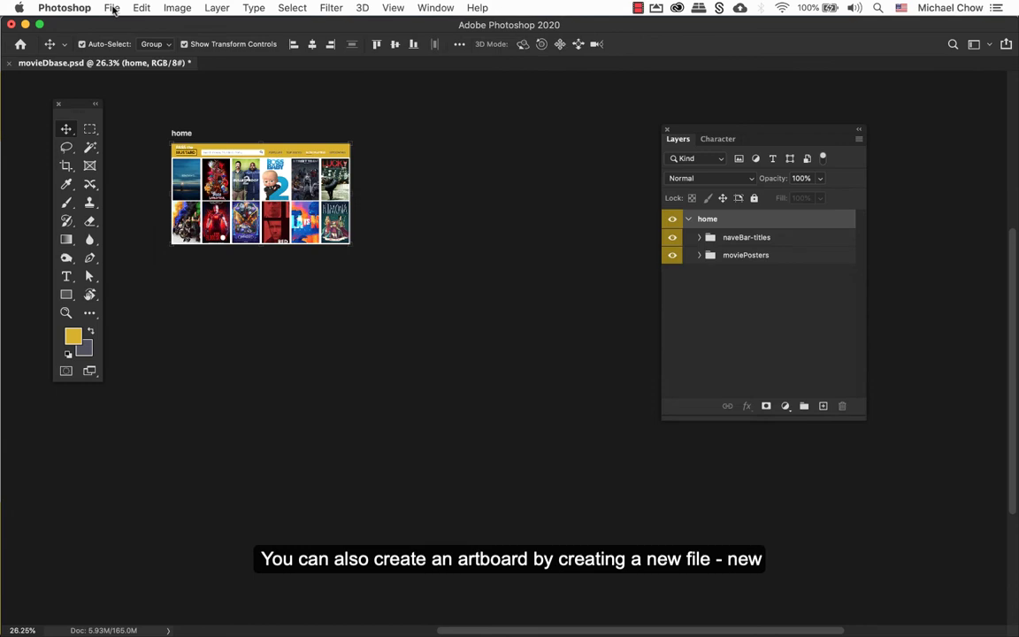
- Create a new document from File > New with Artboards enabled
{"action": "left_click", "coordinate": [113, 8]}
{"action": "left_click", "coordinate": [118, 28]}
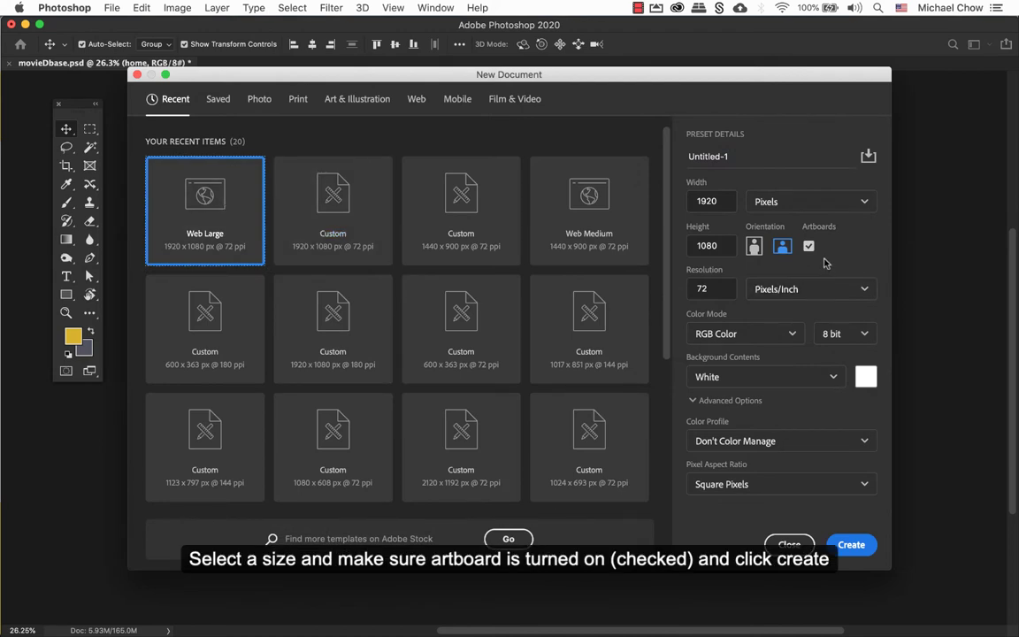
{"action": "left_click", "coordinate": [850, 546]}
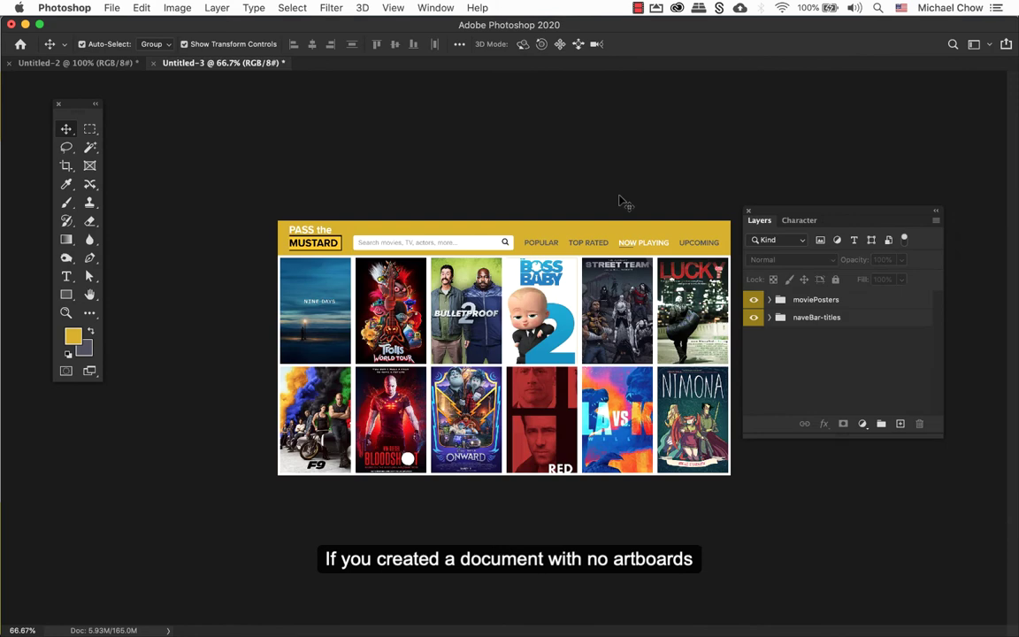
- Open File > New again and close it without creating, leaving Untitled-3 in view
{"action": "left_click", "coordinate": [112, 8]}
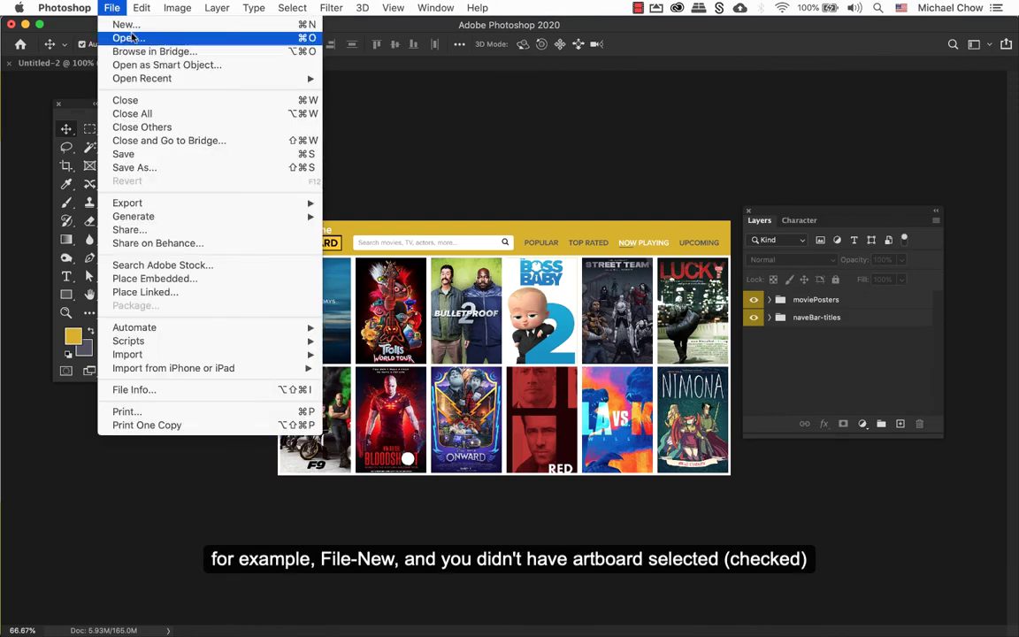
{"action": "left_click", "coordinate": [133, 28]}
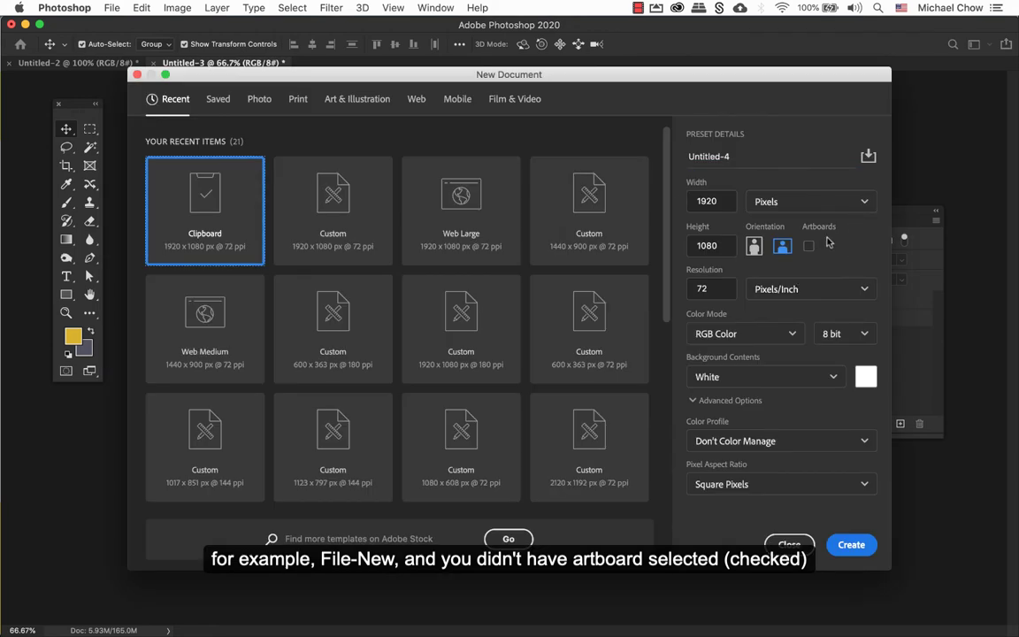
{"action": "left_click", "coordinate": [789, 544]}
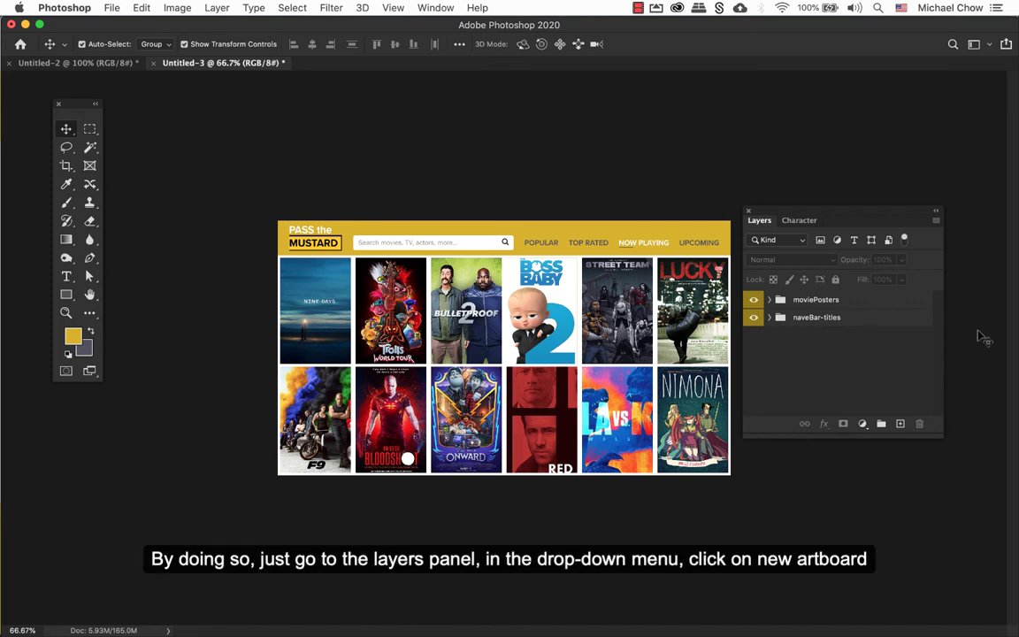
- Create a new artboard named 'home' wrapping the moviePosters and naveBar-titles groups
{"action": "left_click", "coordinate": [936, 223]}
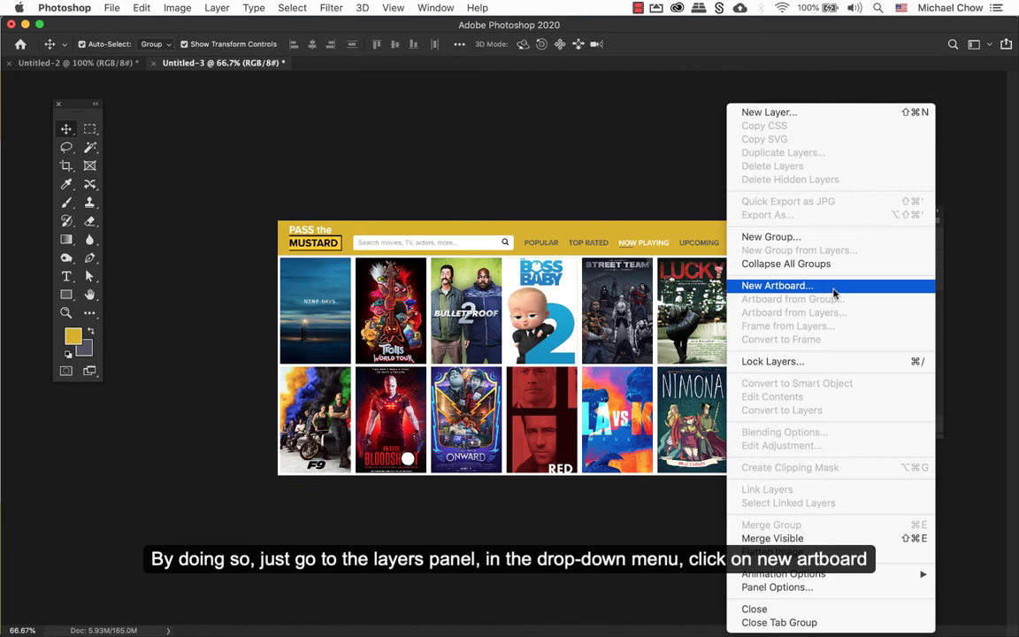
{"action": "left_click", "coordinate": [833, 292]}
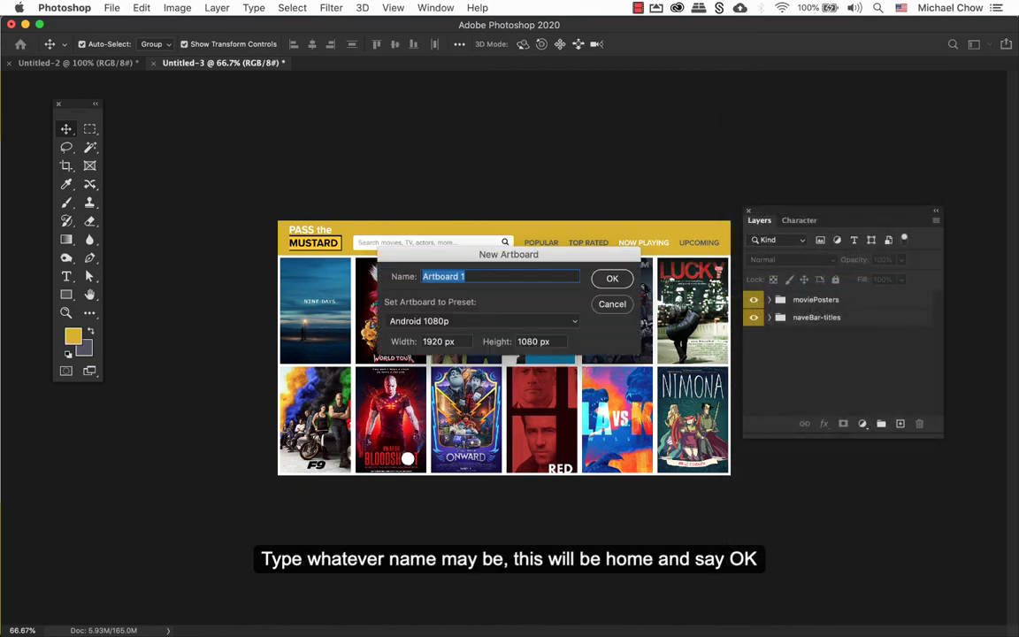
{"action": "type", "text": "home"}
{"action": "key", "text": "Return"}
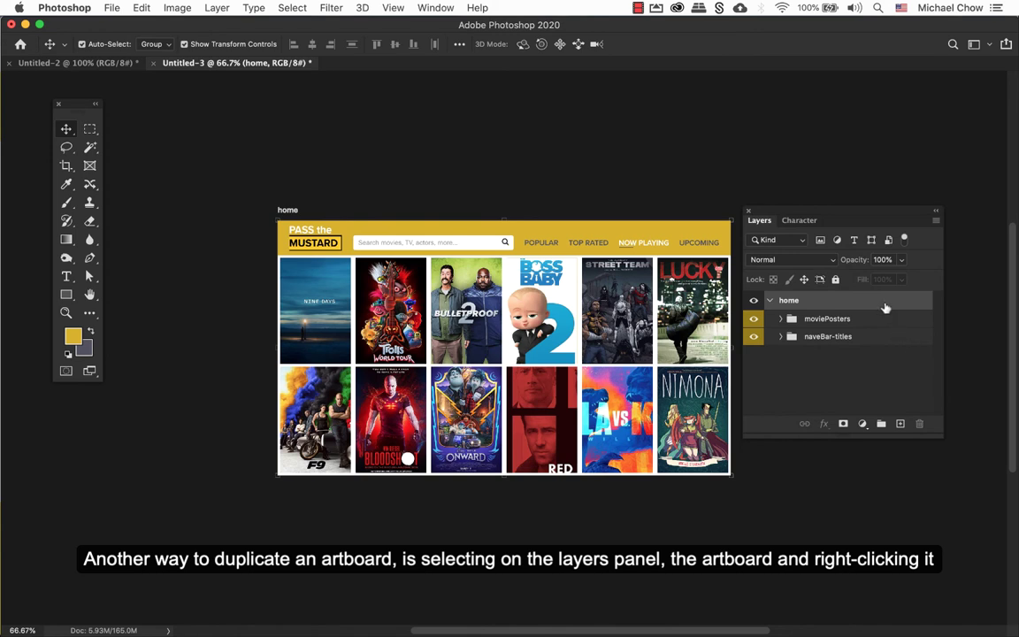
- Duplicate Untitled-3's home artboard as 'home copy'
{"action": "right_click", "coordinate": [885, 307]}
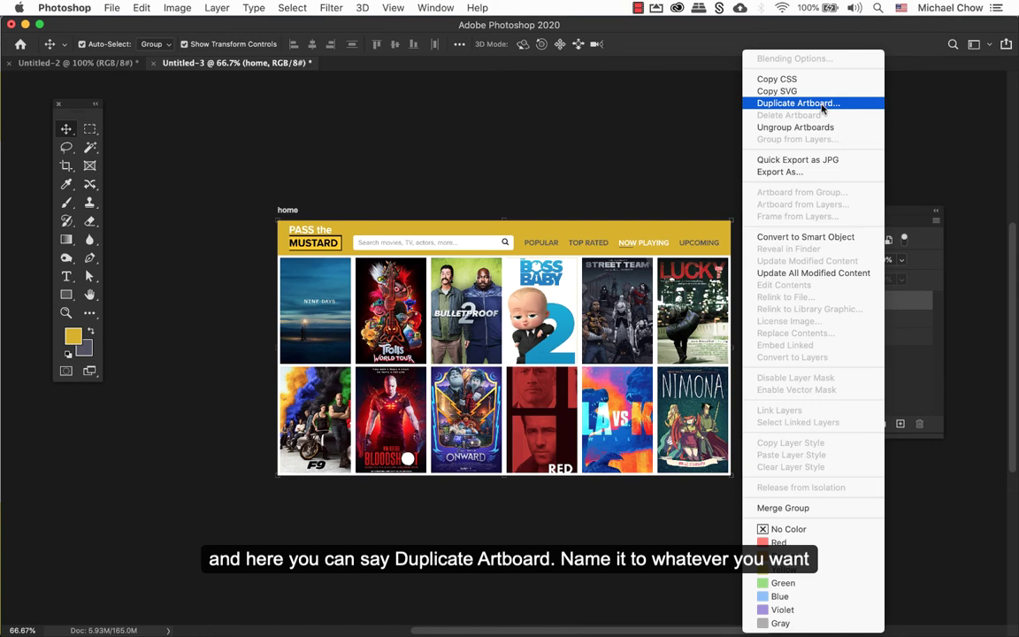
{"action": "left_click", "coordinate": [822, 104]}
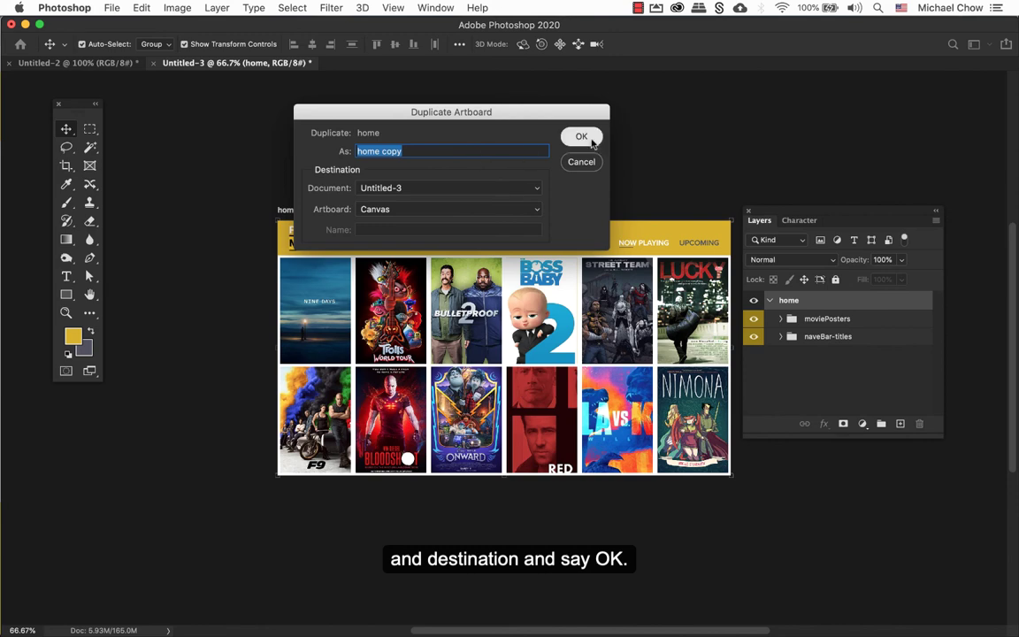
{"action": "left_click", "coordinate": [586, 136]}
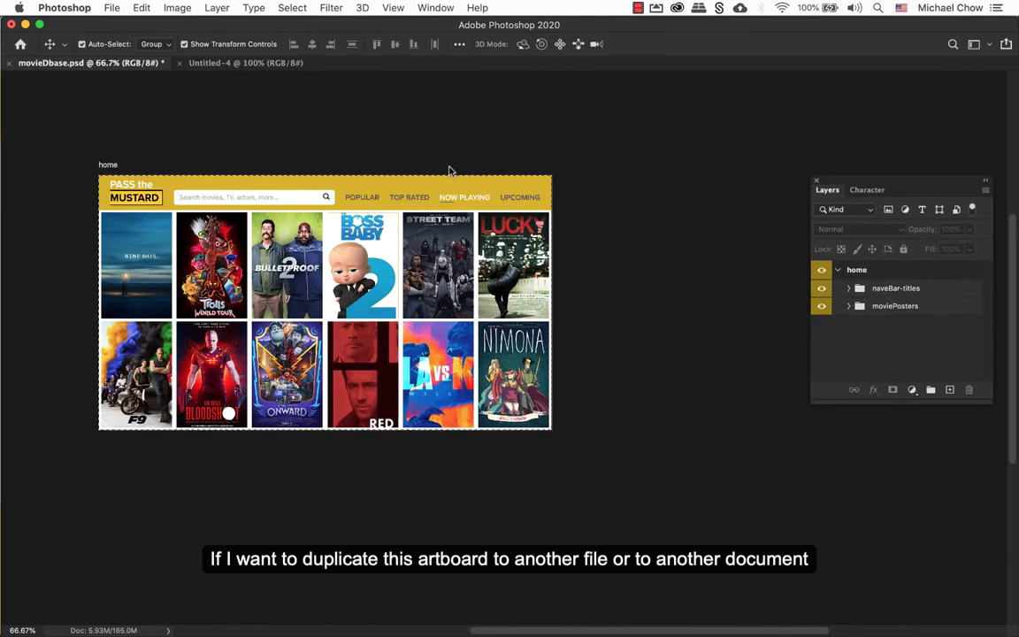
- Duplicate movieDbase.psd's home artboard as 'home' into the Untitled-4 document
{"action": "left_click", "coordinate": [880, 272]}
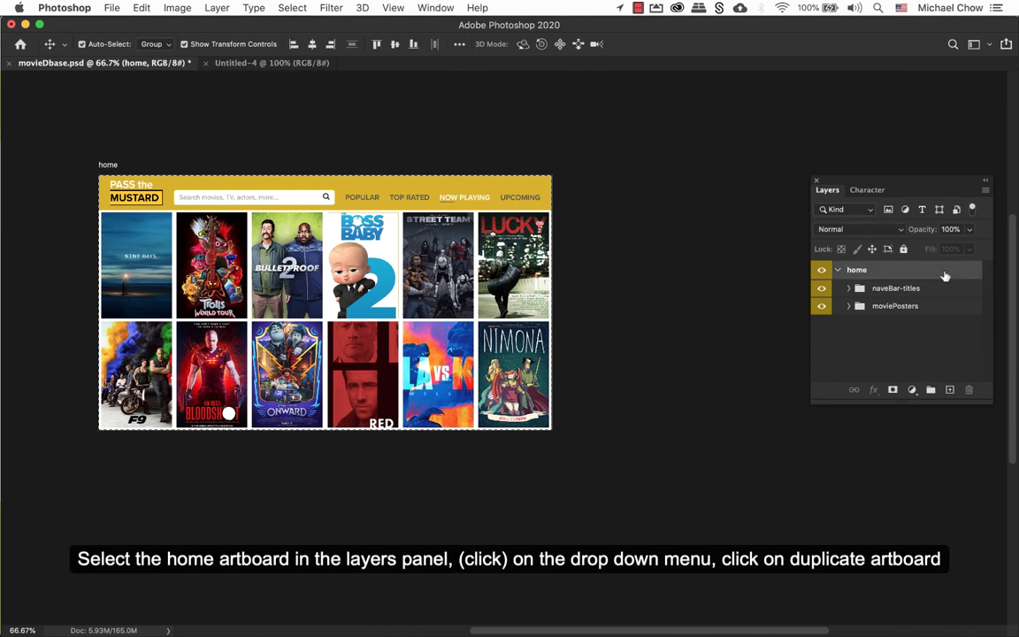
{"action": "left_click", "coordinate": [986, 190]}
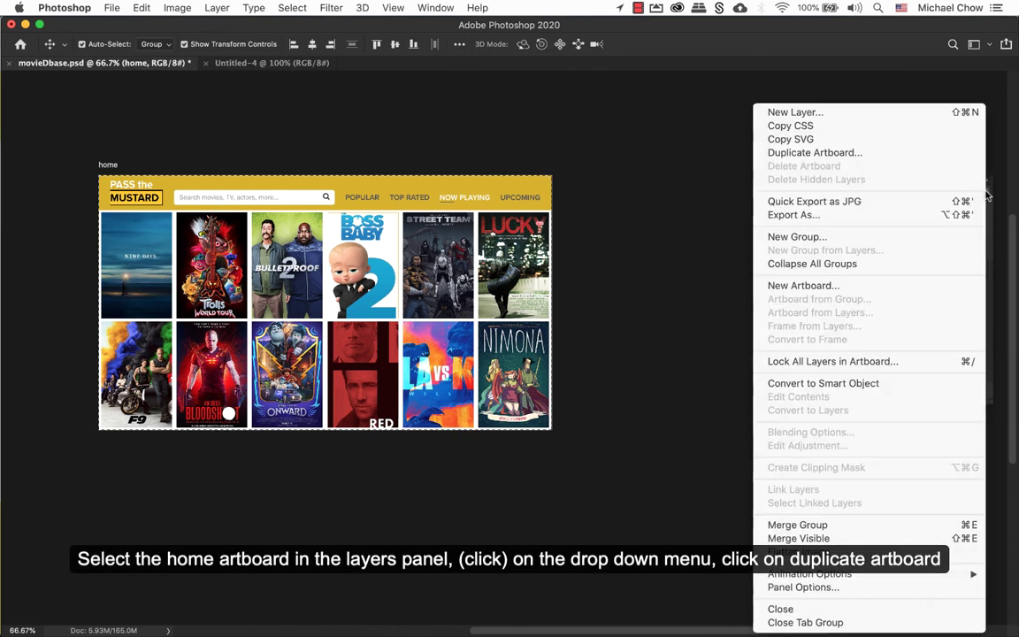
{"action": "left_click", "coordinate": [851, 155]}
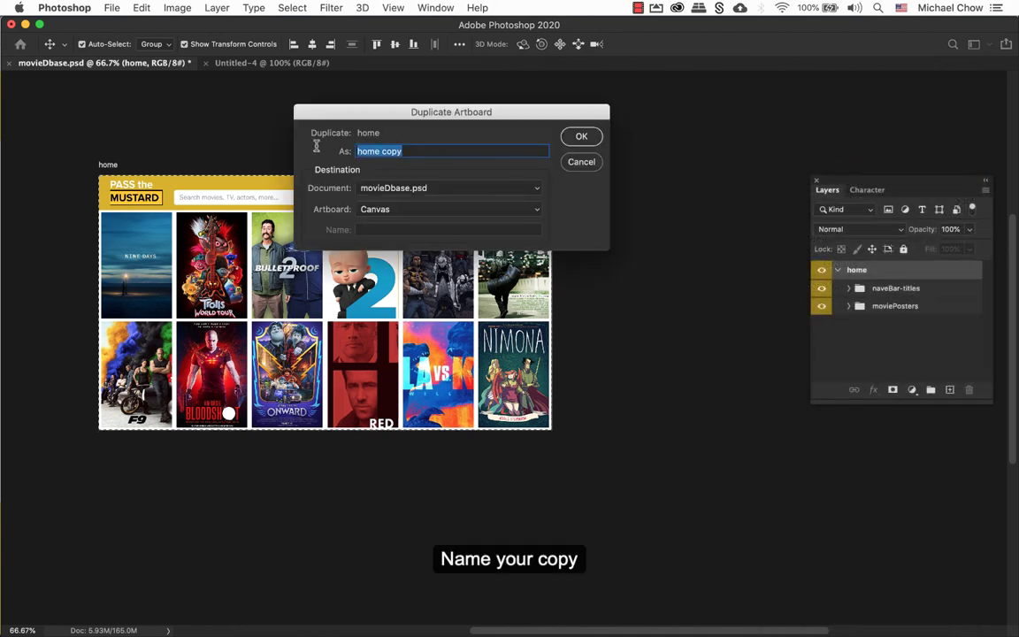
{"action": "type", "text": "home"}
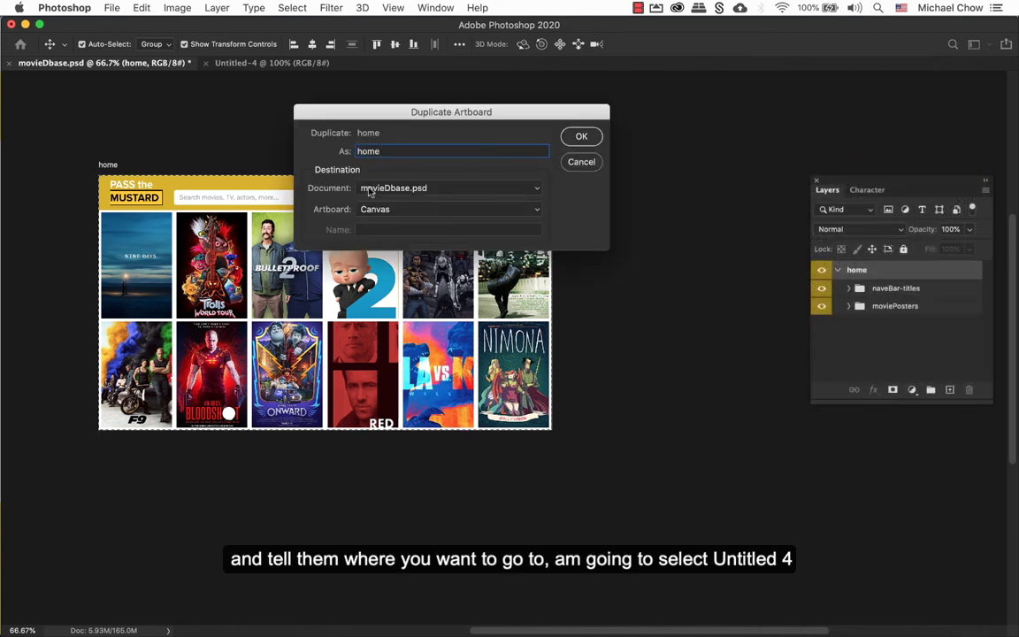
{"action": "left_click", "coordinate": [423, 191]}
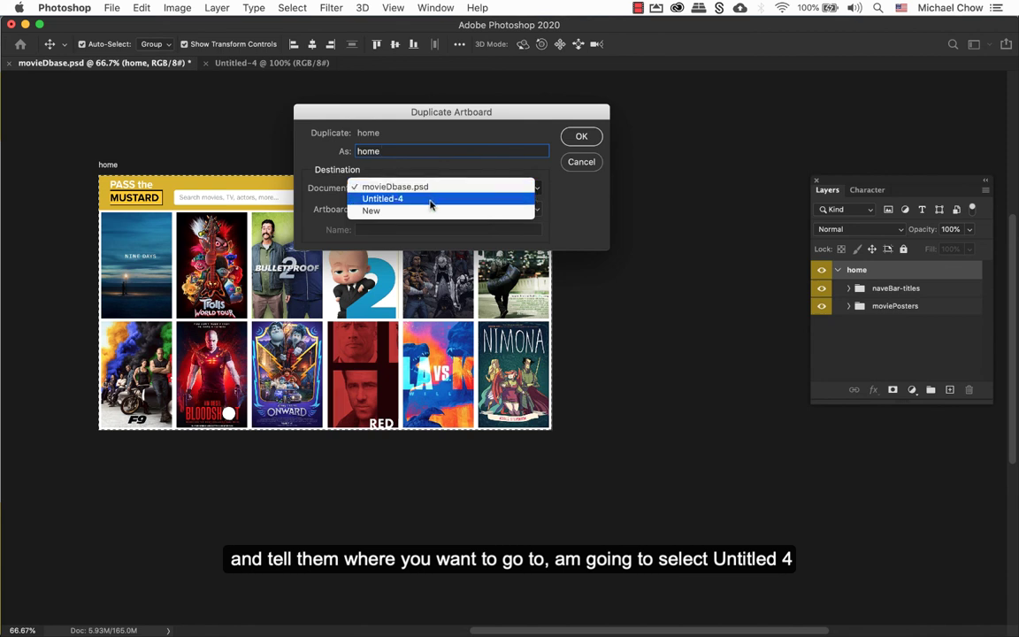
{"action": "left_click", "coordinate": [431, 200]}
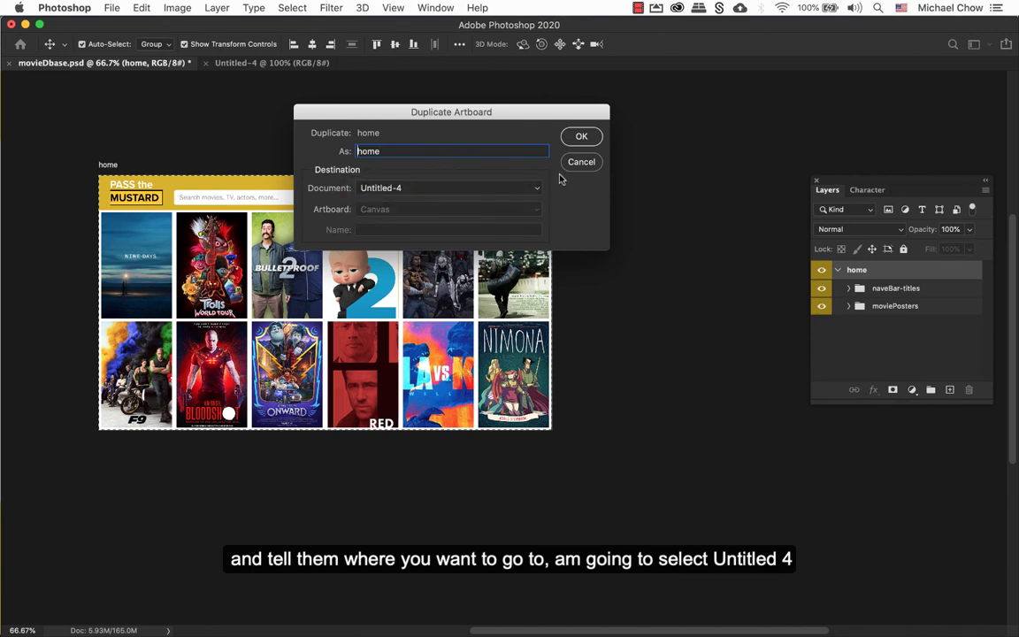
{"action": "left_click", "coordinate": [582, 137]}
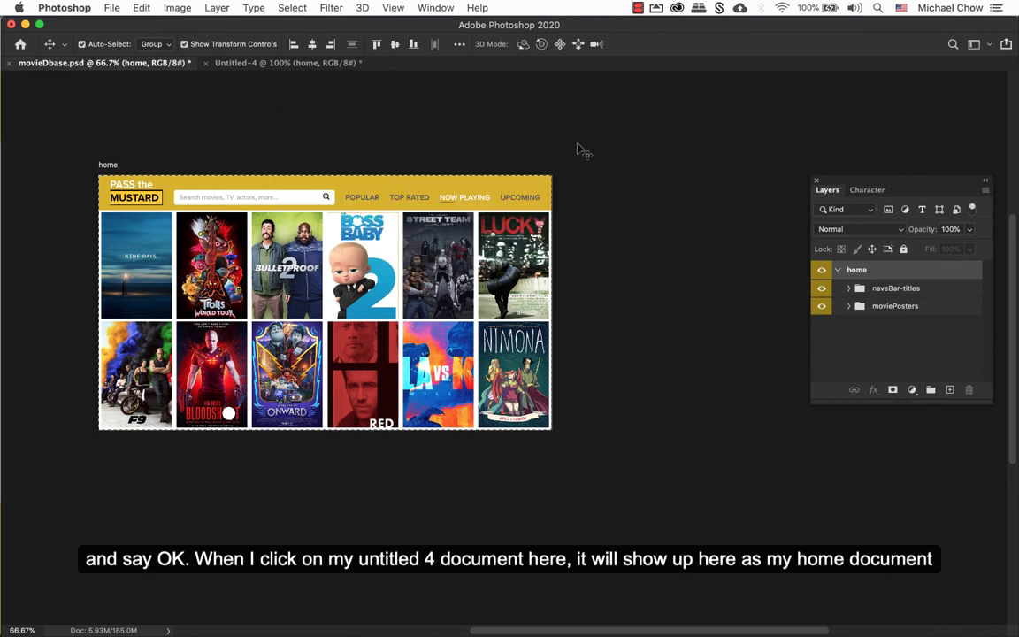
- View the copied home artboard and its poster layers in Untitled-4
{"action": "left_click", "coordinate": [301, 66]}
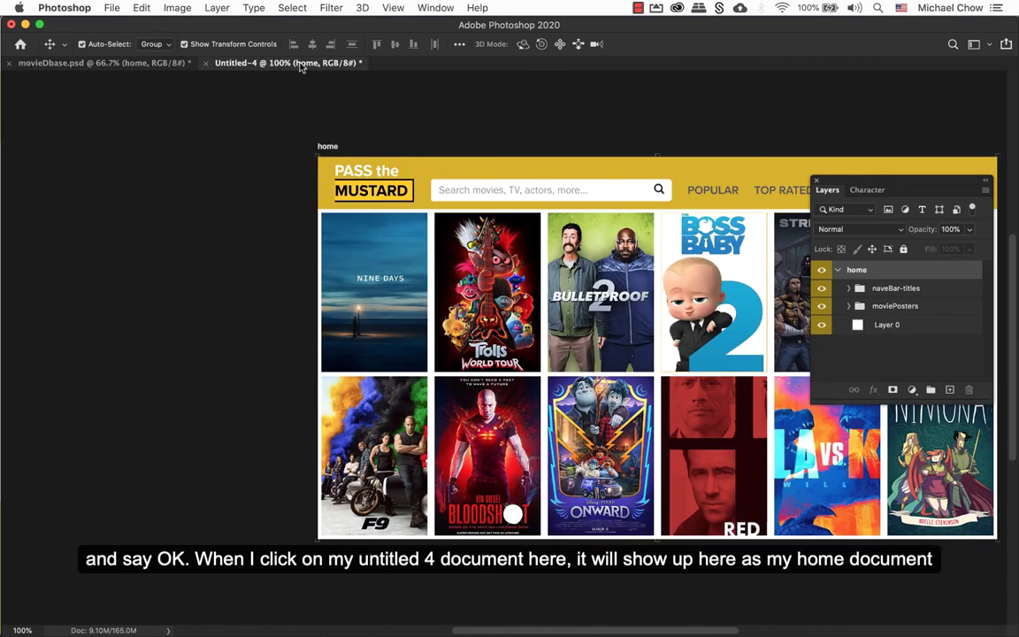
{"action": "scroll", "coordinate": [713, 269], "scroll_direction": "right", "scroll_amount": 5}
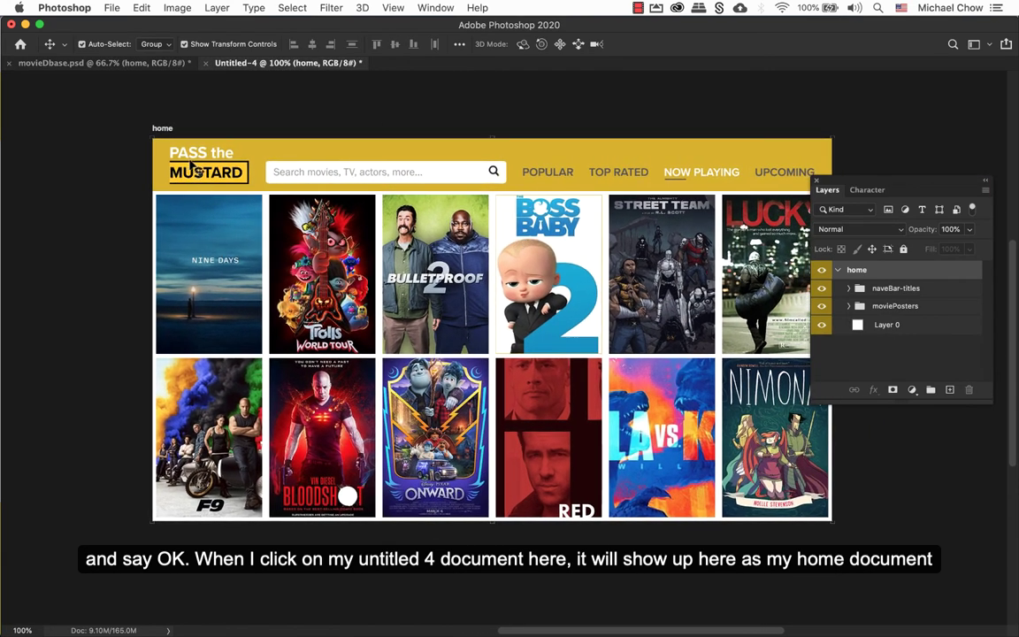